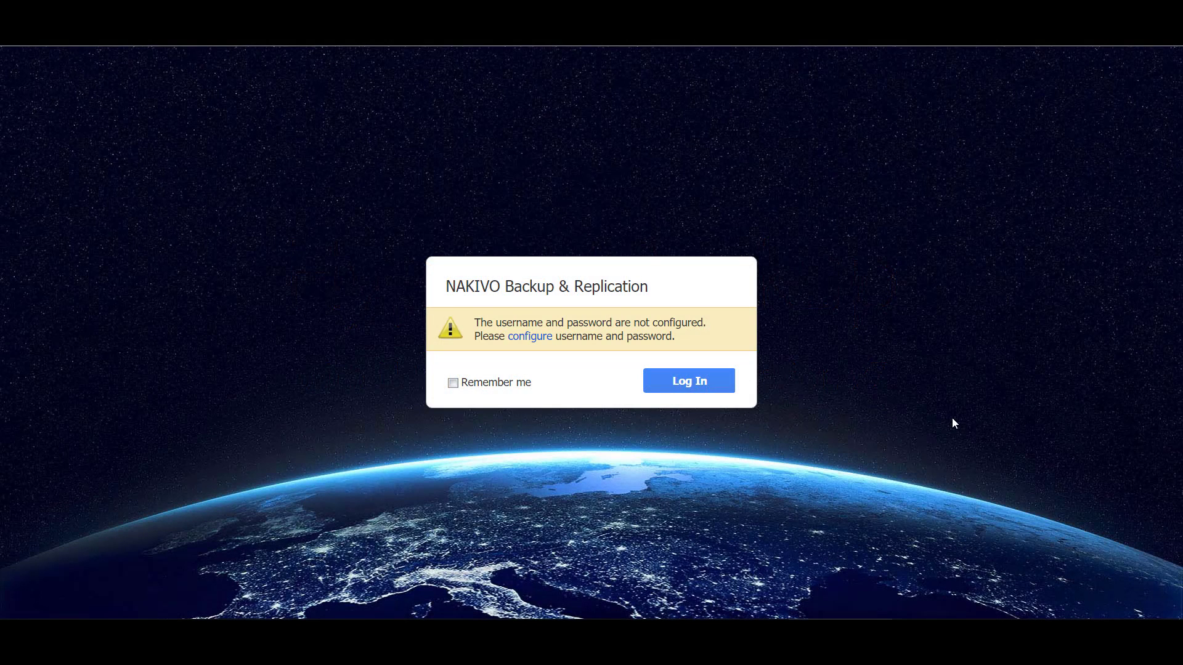
- Log in to the NAKIVO backup console to reach the empty Jobs page
left_click(689, 382)
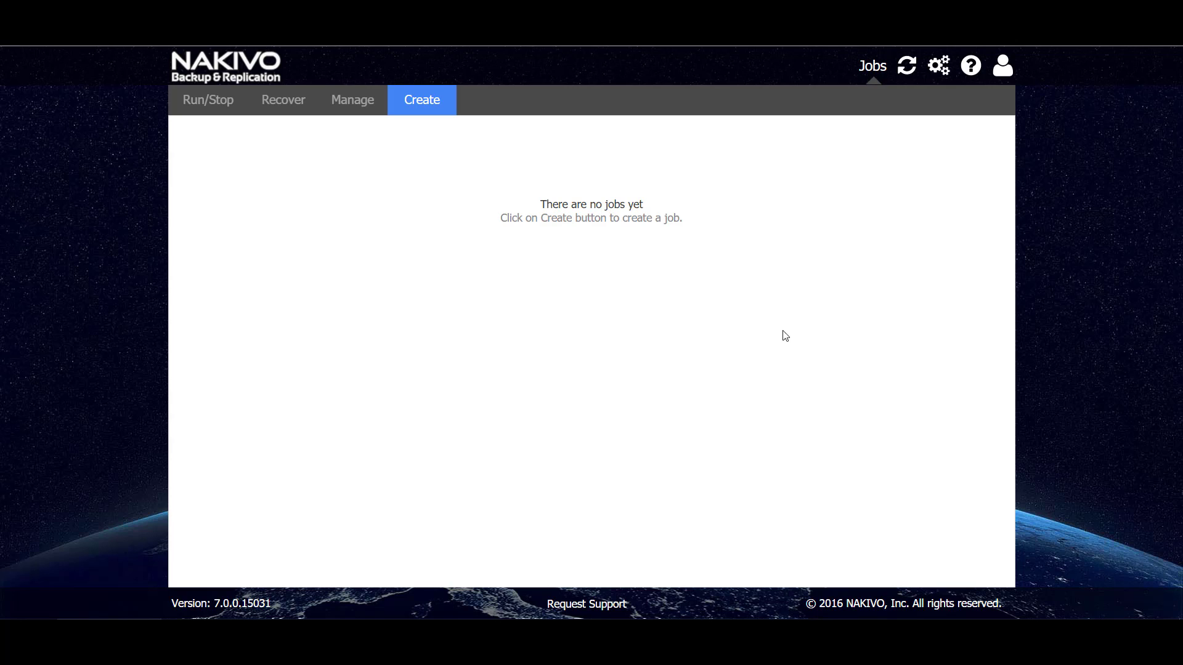
- Add Hyper-V host 10.30.29.201 under Settings > Inventory as display name and hostname, with administrator credentials
left_click(938, 68)
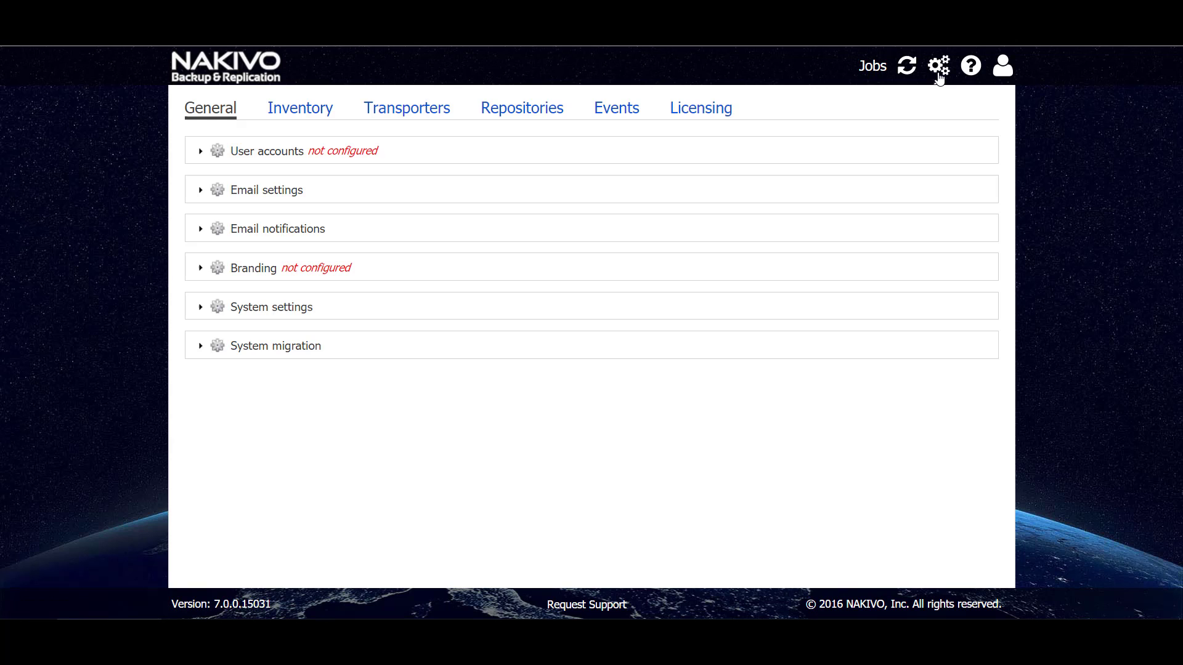
left_click(319, 118)
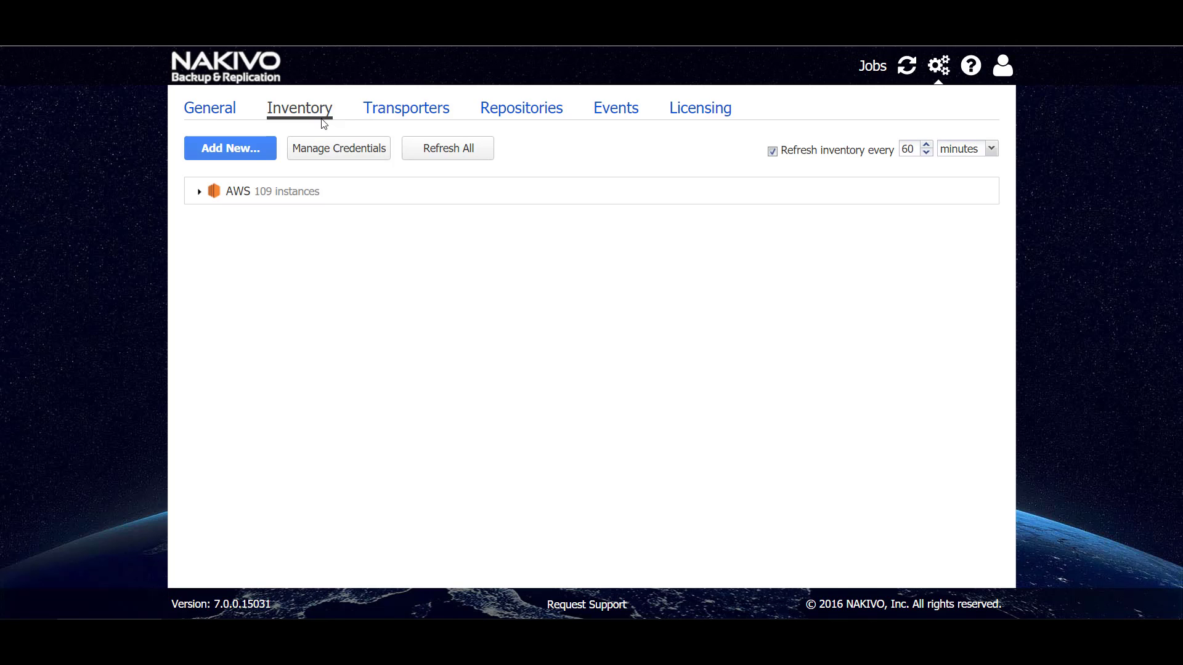
left_click(241, 157)
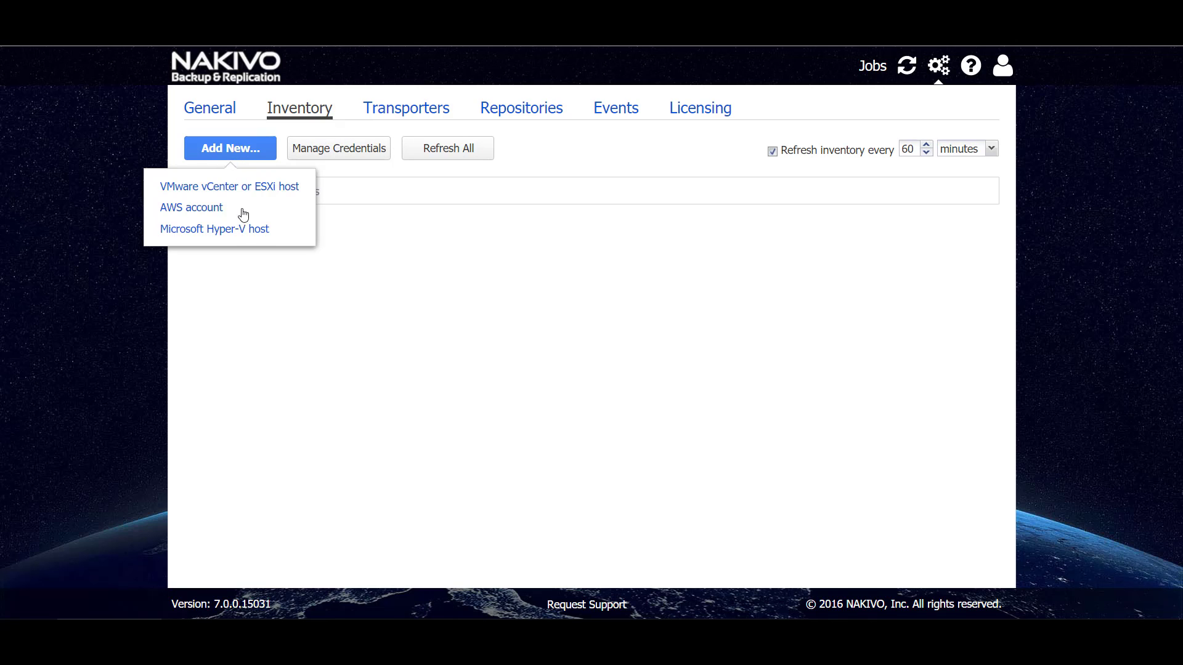
left_click(240, 229)
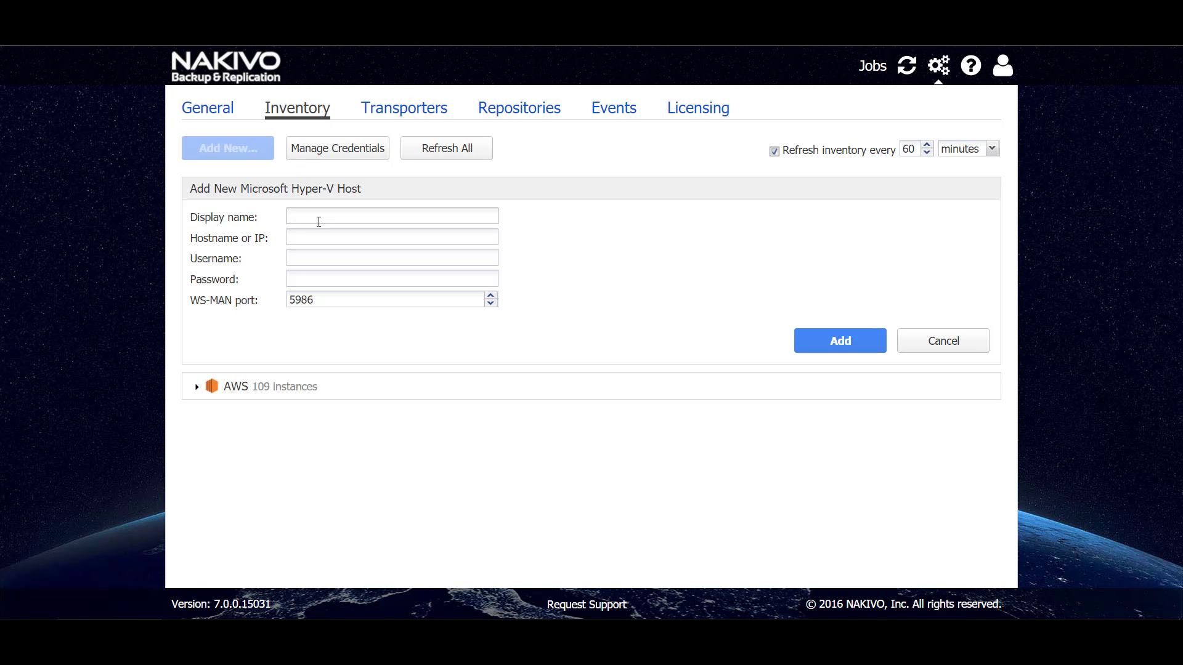
type("10.30.29.201")
left_click(310, 237)
type("10.30.29.201")
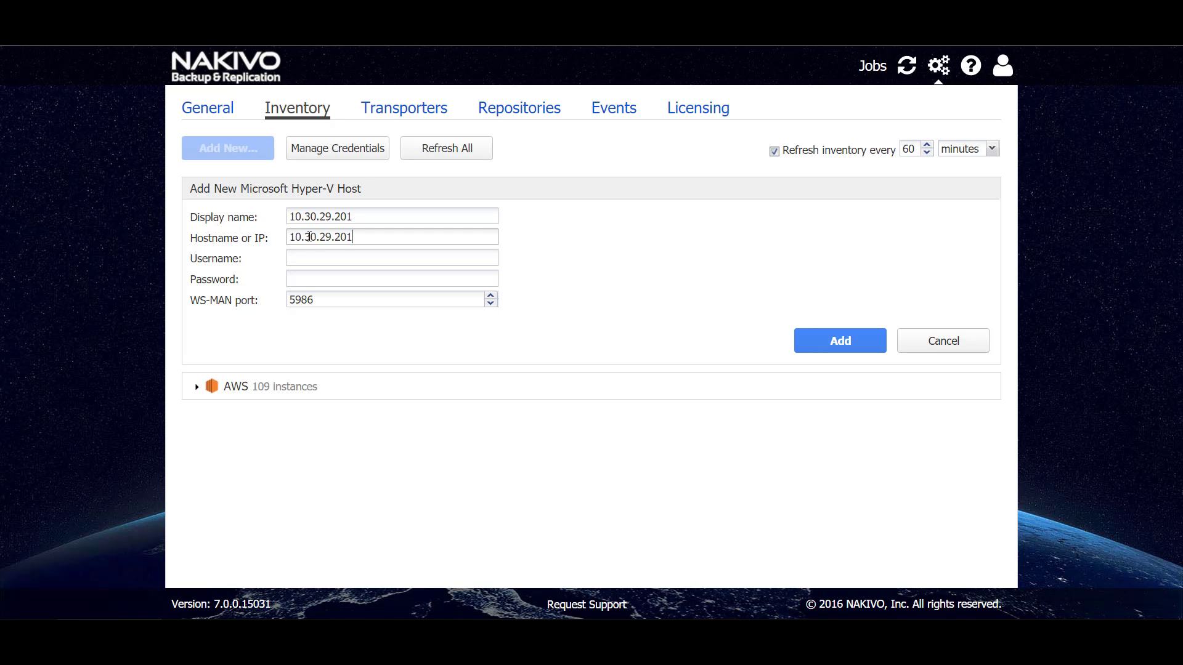
left_click(307, 255)
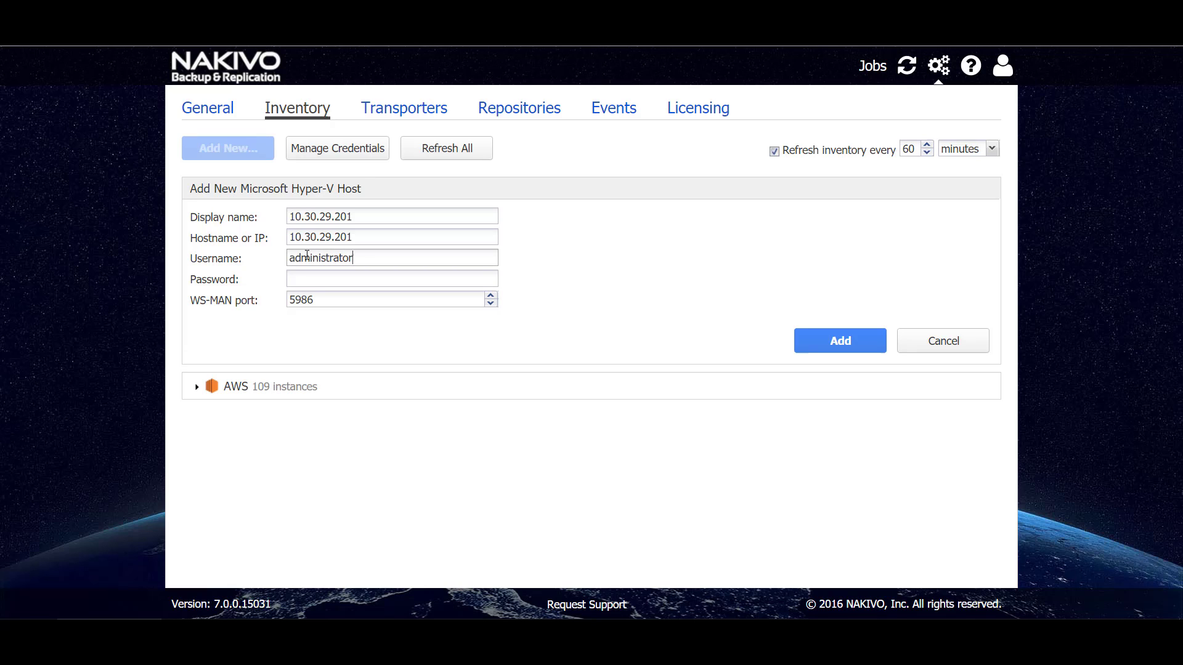
key("Tab")
left_click(871, 350)
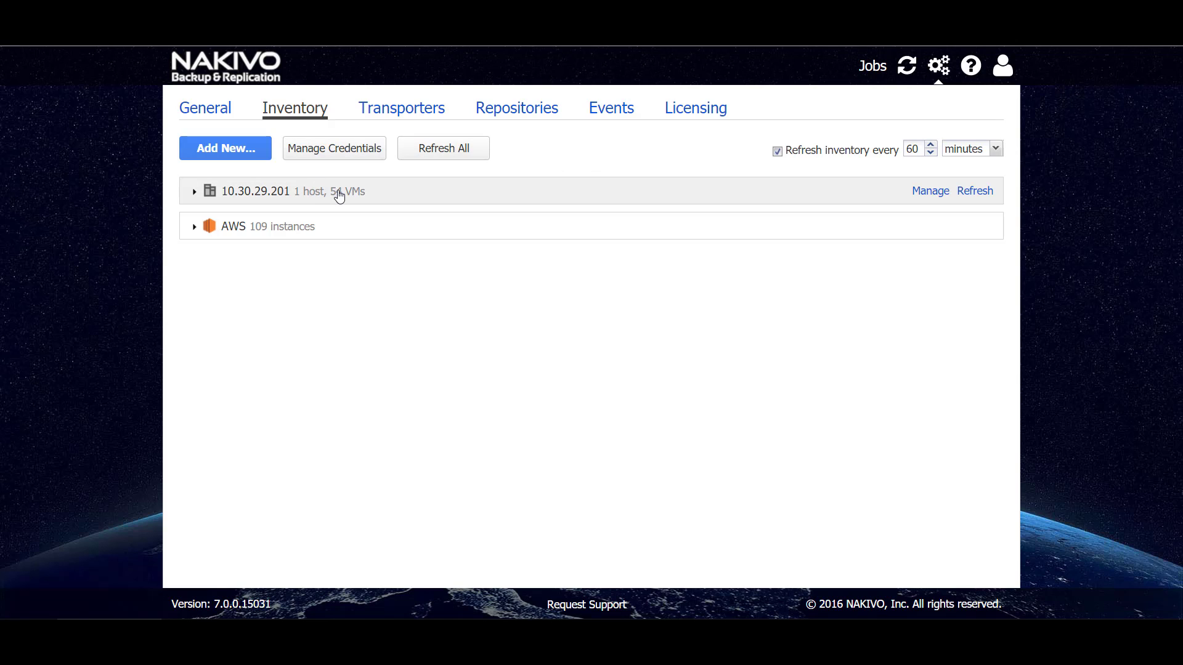
- Expand host 10.30.29.201 and scroll through its list of VMs
left_click(242, 195)
scroll(457, 279, "down", 5)
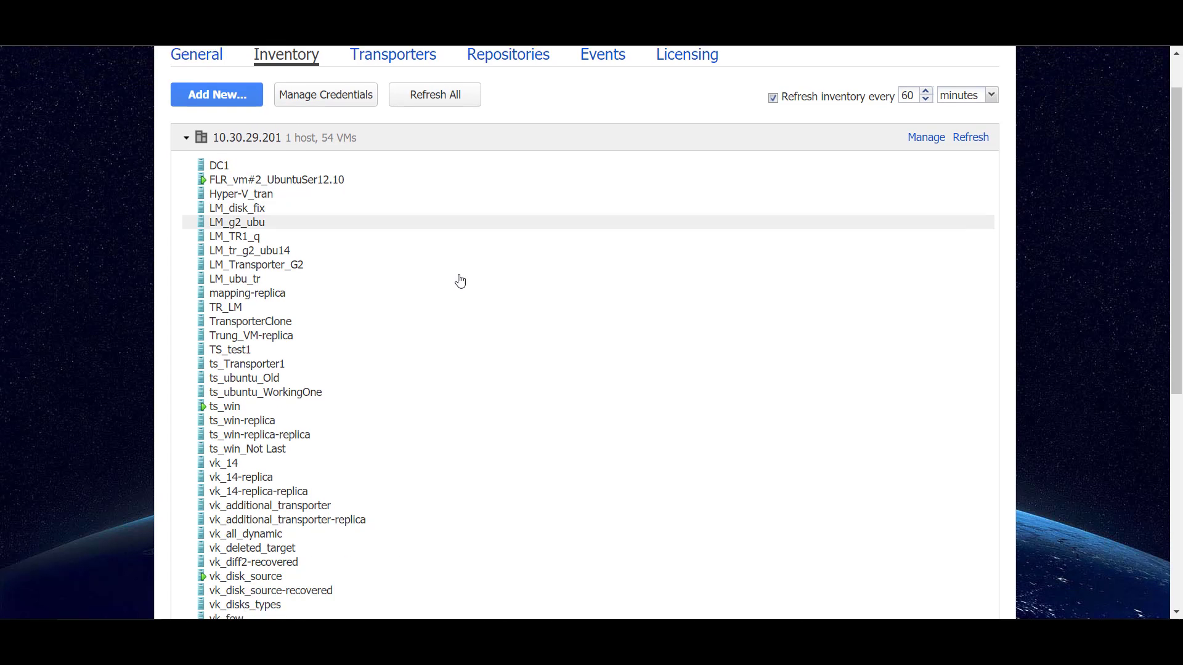
scroll(428, 474, "down", 2)
scroll(425, 484, "up", 7)
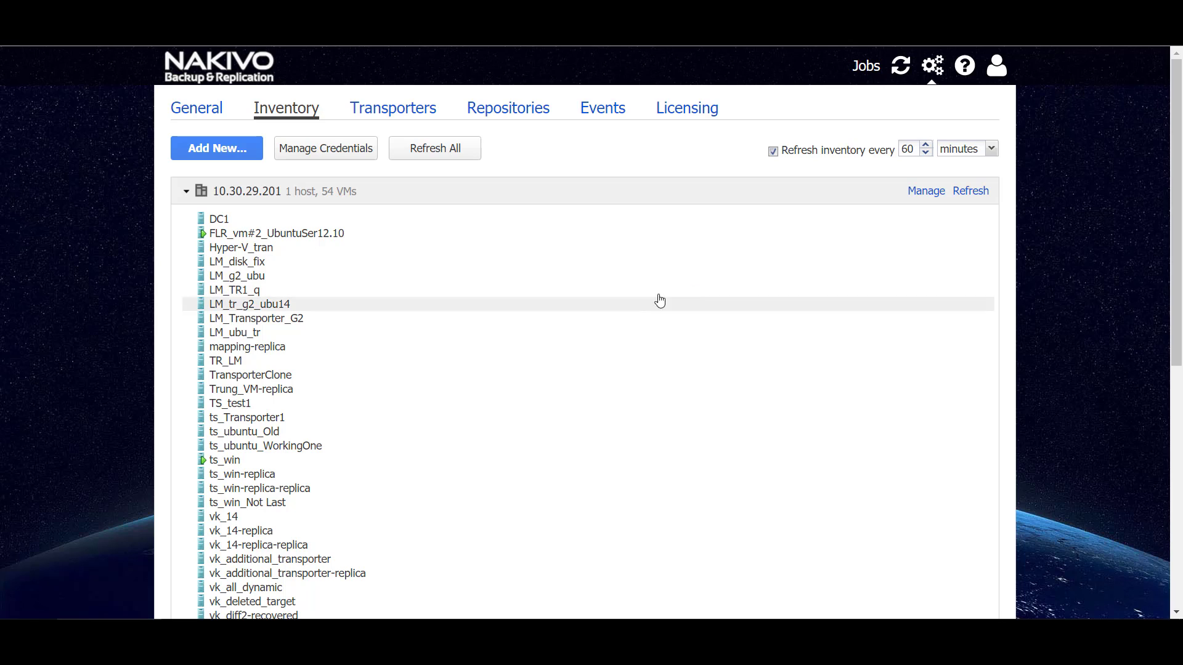
- Create a new Microsoft Hyper-V backup job from the Jobs page
left_click(863, 73)
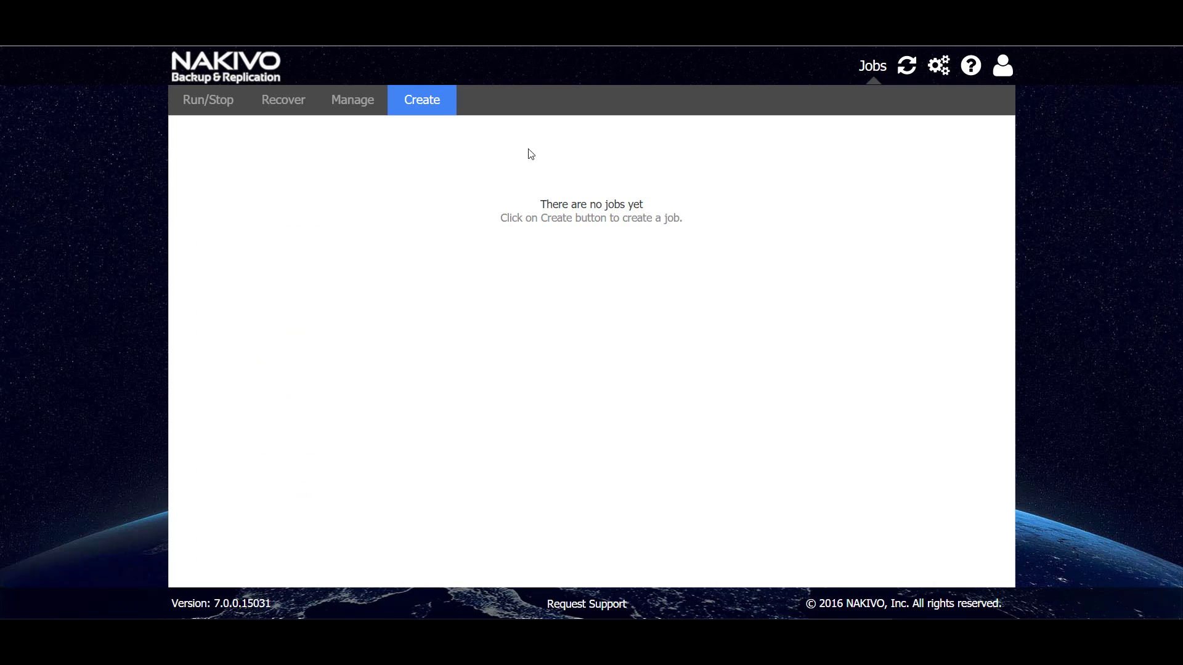
left_click(440, 109)
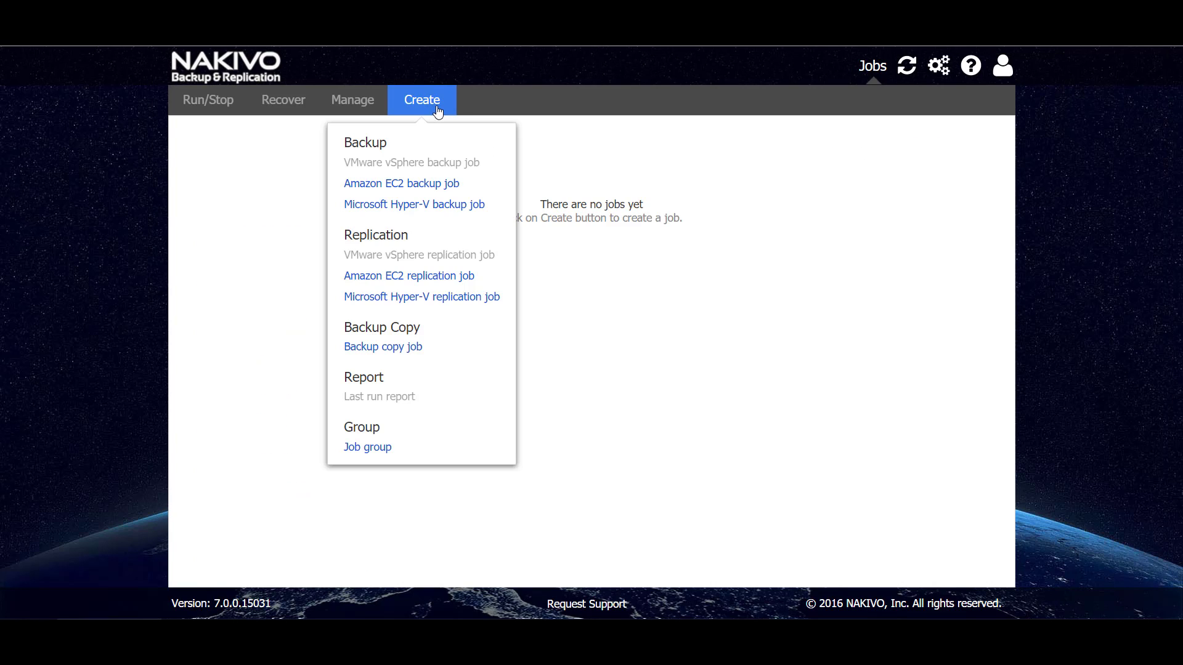
left_click(456, 205)
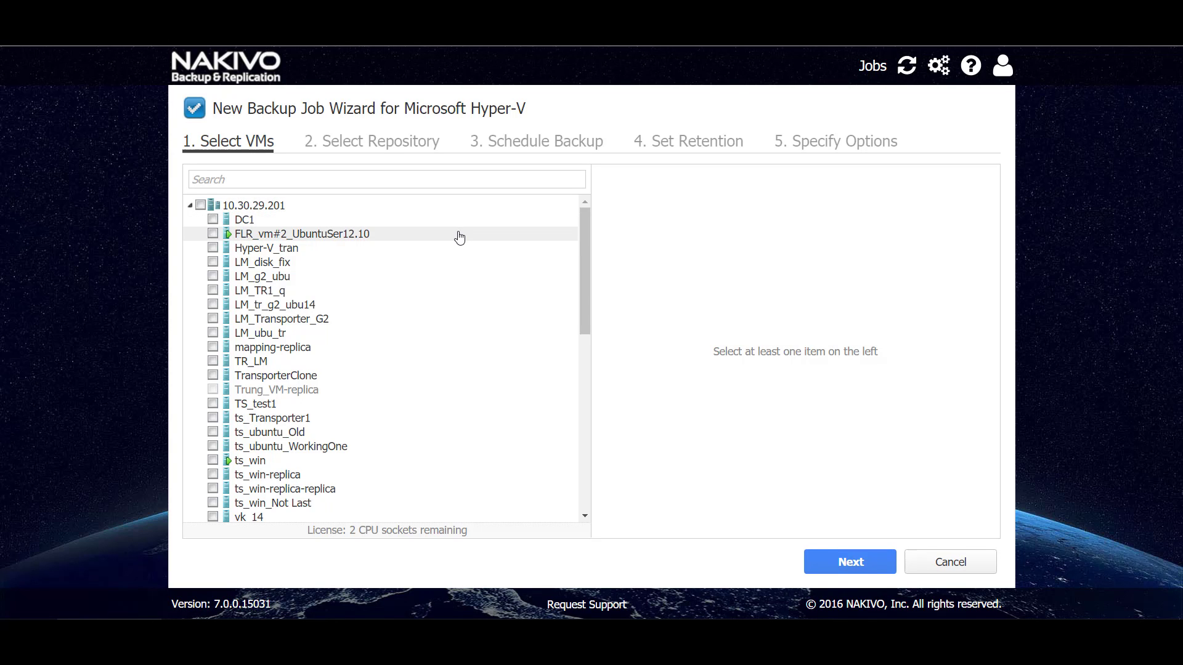
scroll(460, 237, "down", 10)
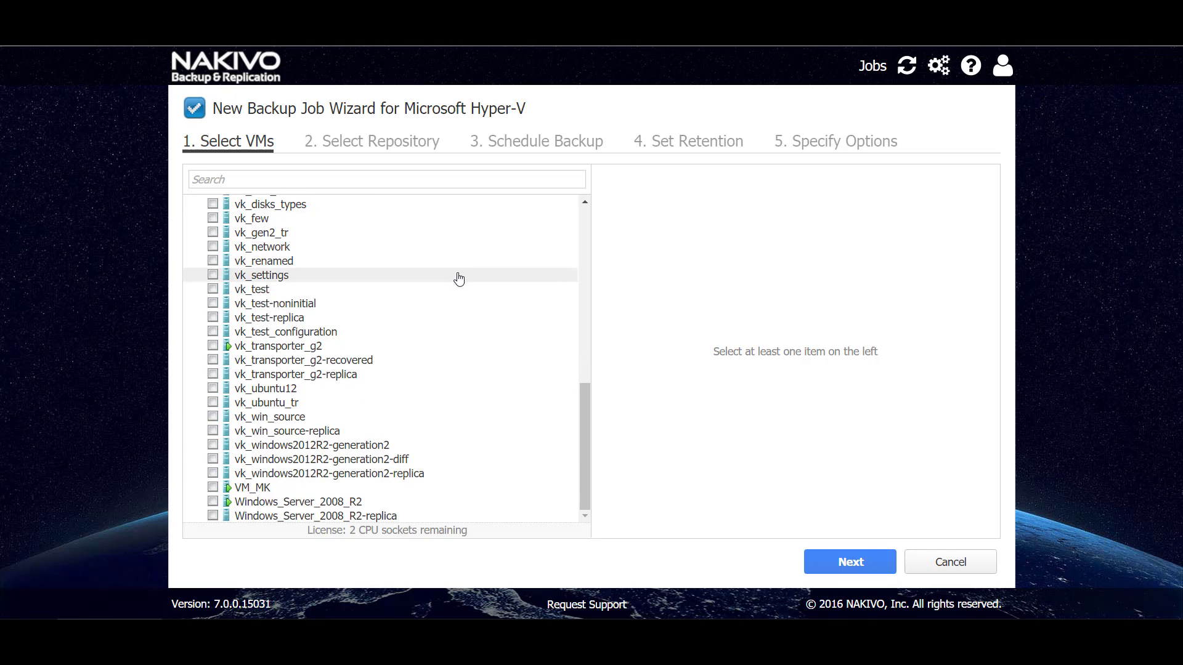
scroll(455, 327, "up", 10)
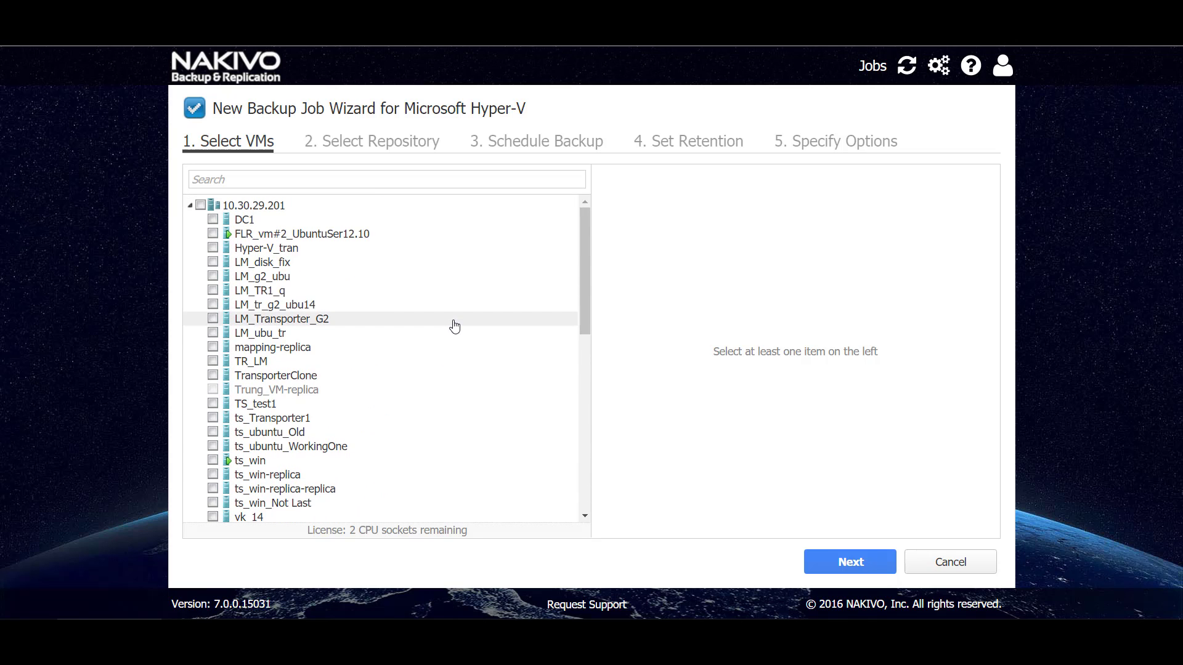
- Select LM_disk_fix, LM_g2_ubu, LM_TR1_q, LM_tr_g2_ubu14 and LM_Transporter_G2 for the job
left_click(213, 262)
left_click(213, 277)
left_click(213, 291)
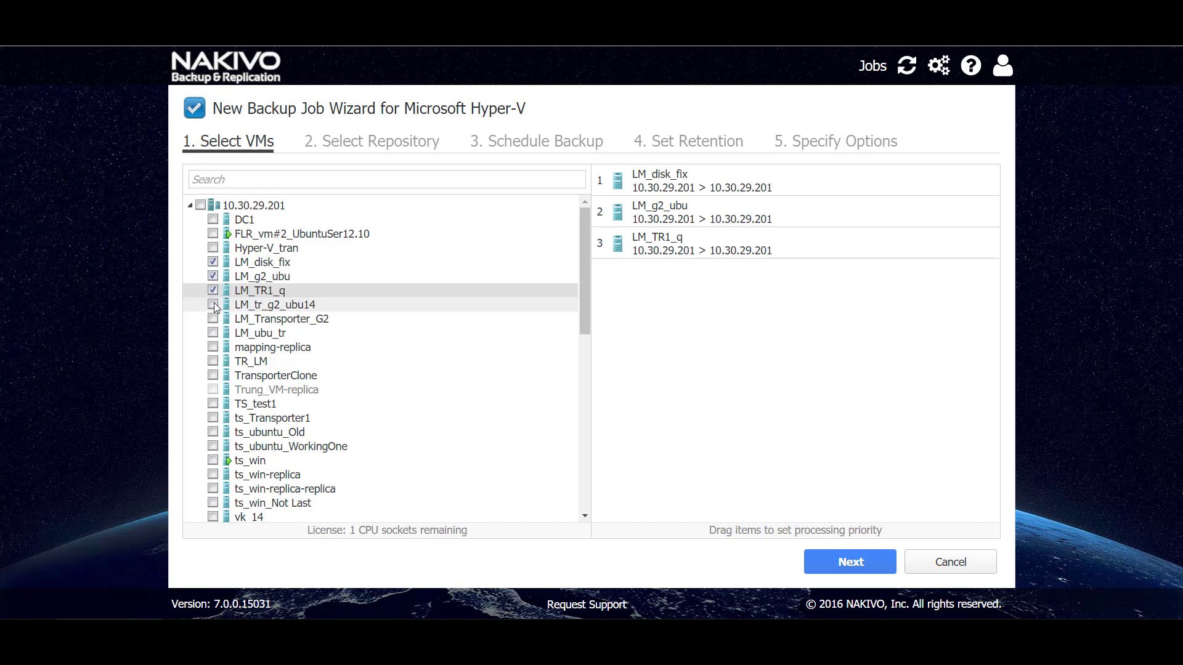
left_click(213, 305)
left_click(213, 319)
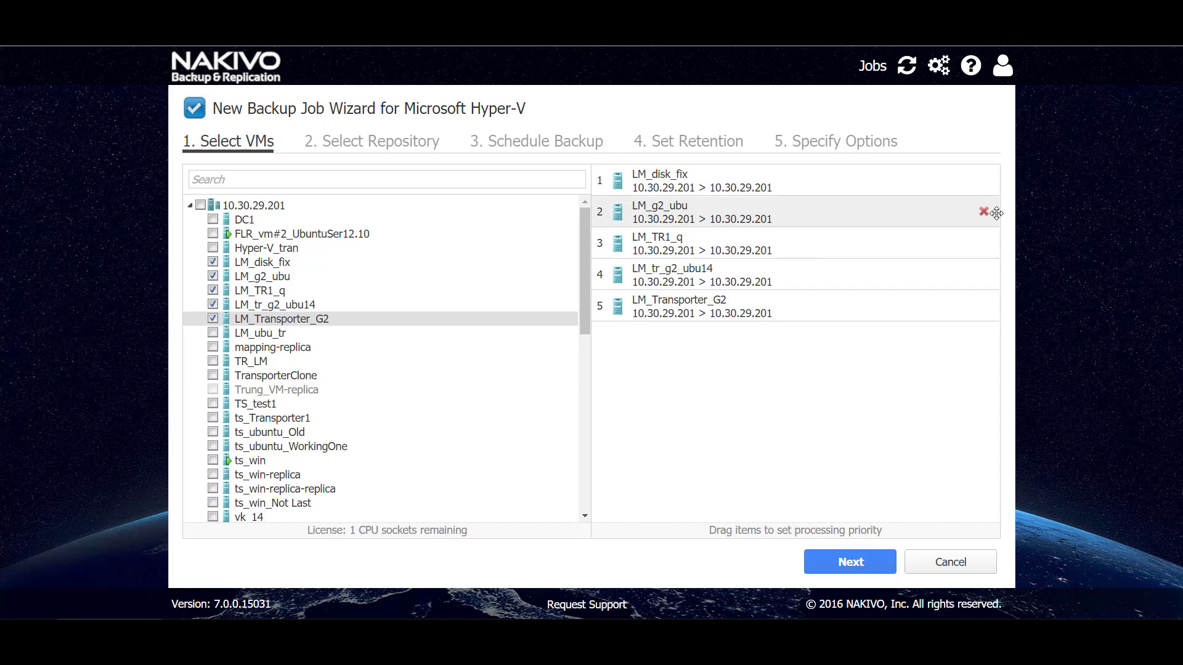
- Remove all the selected VMs from the job, leaving none chosen
left_click(984, 182)
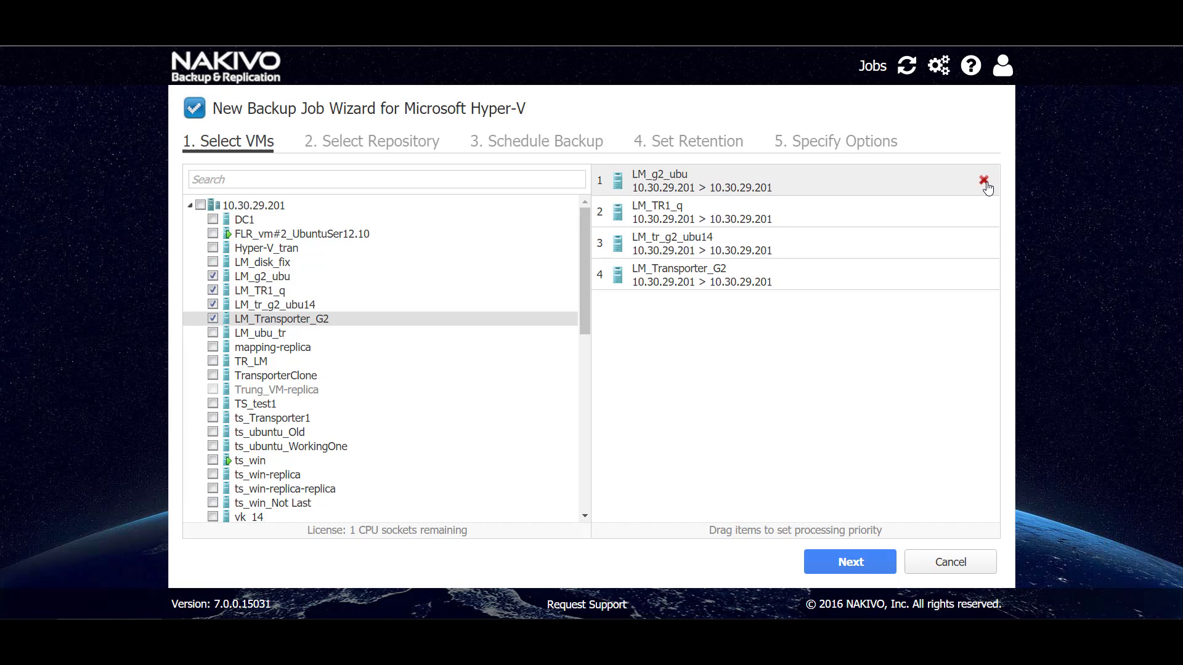
left_click(984, 181)
left_click(984, 181)
left_click(984, 181)
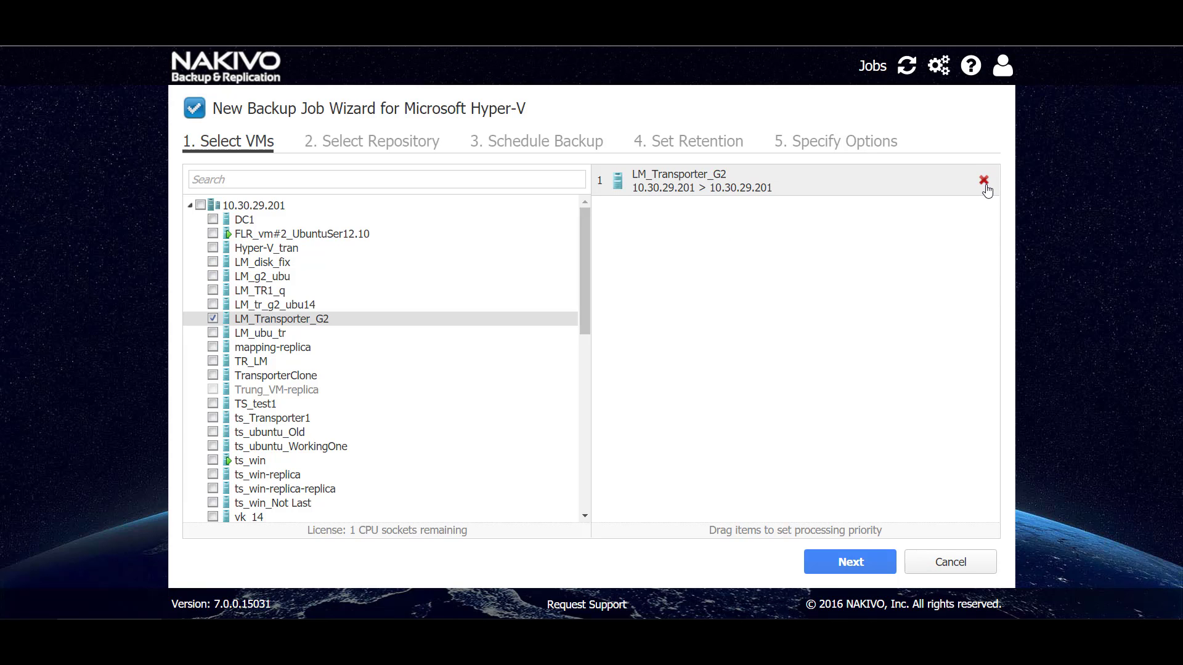
left_click(984, 181)
left_click(343, 181)
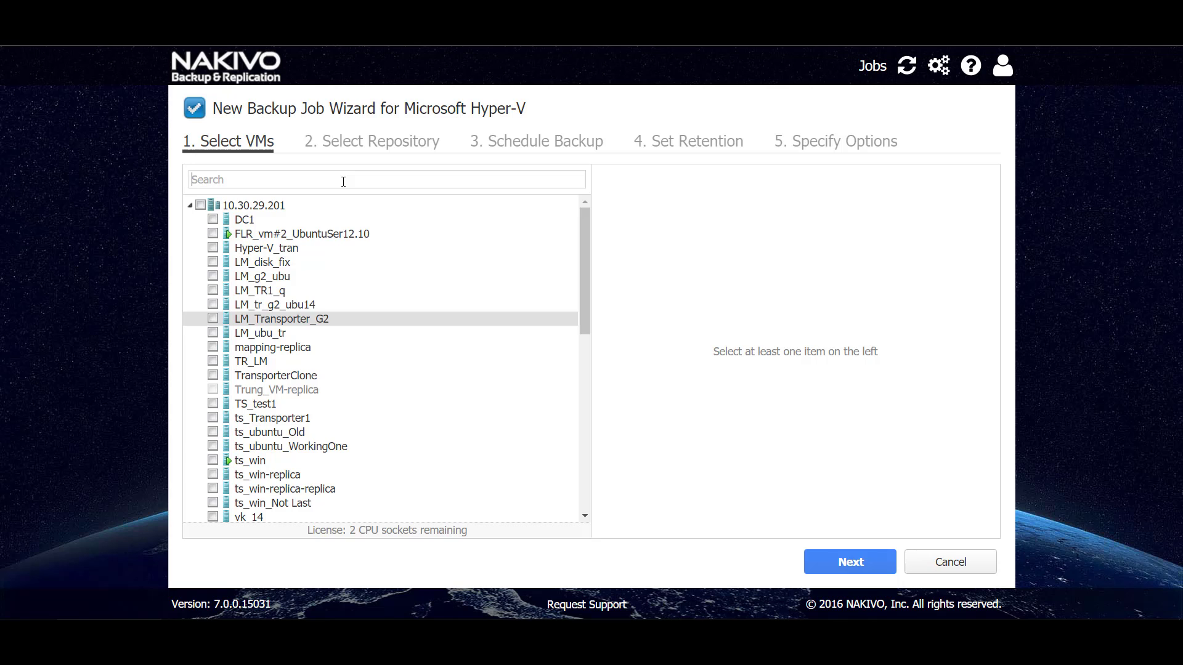
- Search 'windows', select only Windows_Server_2008_R2, and continue to repository selection
type("wind")
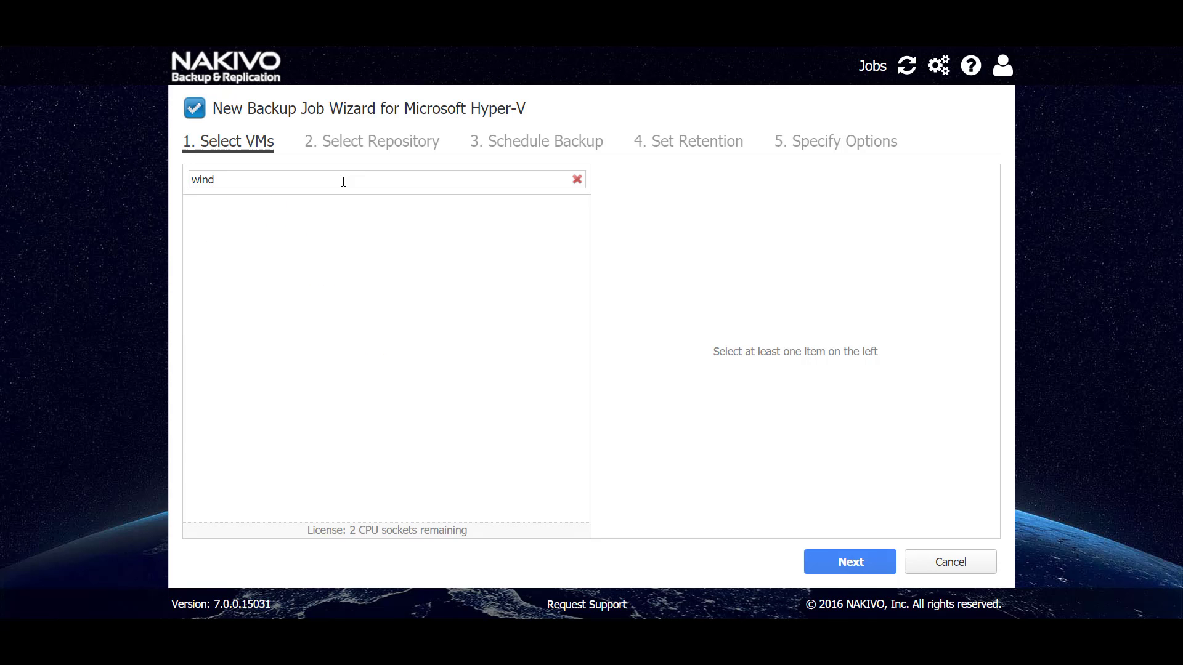
type("ows")
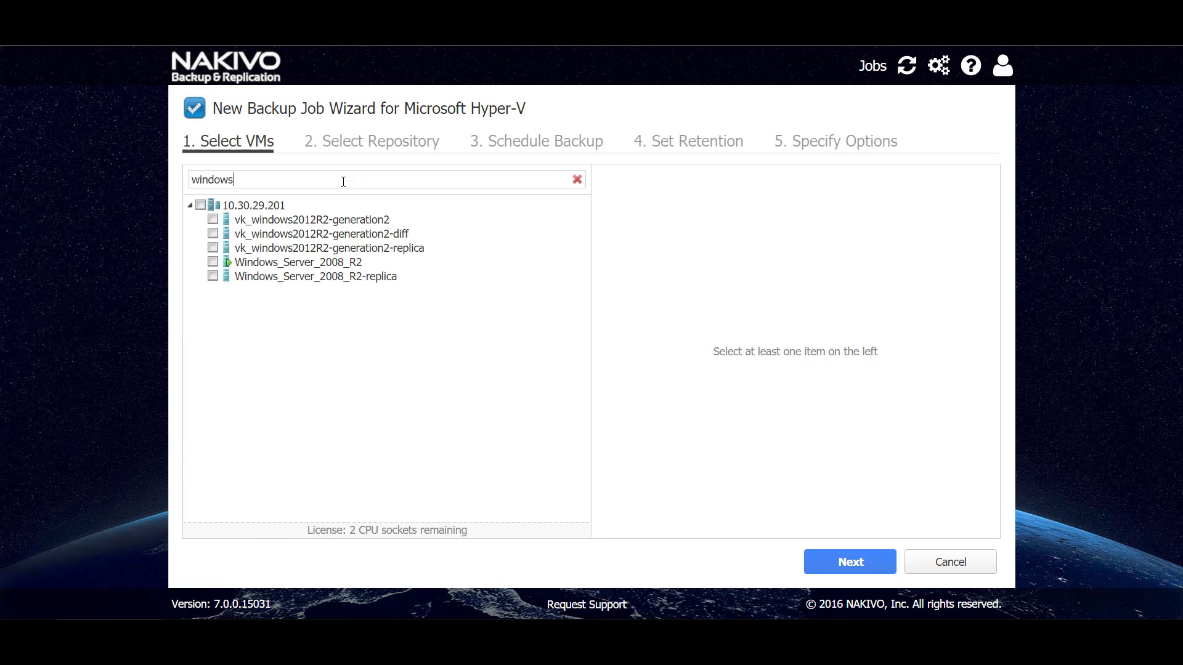
left_click(213, 263)
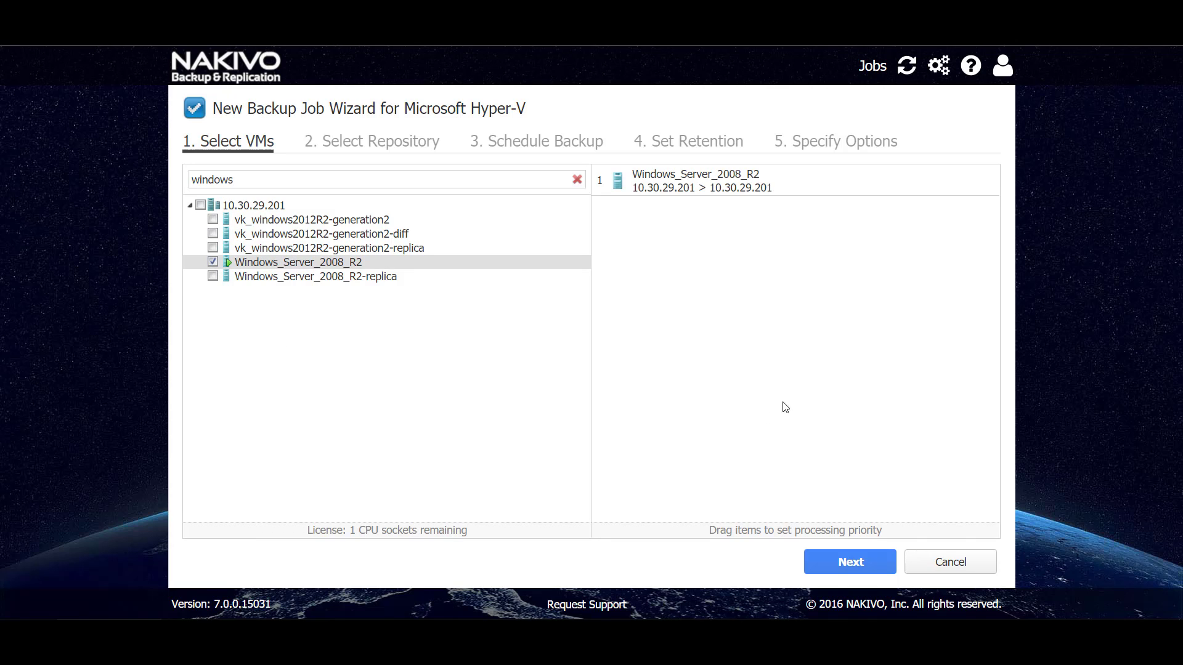
left_click(850, 562)
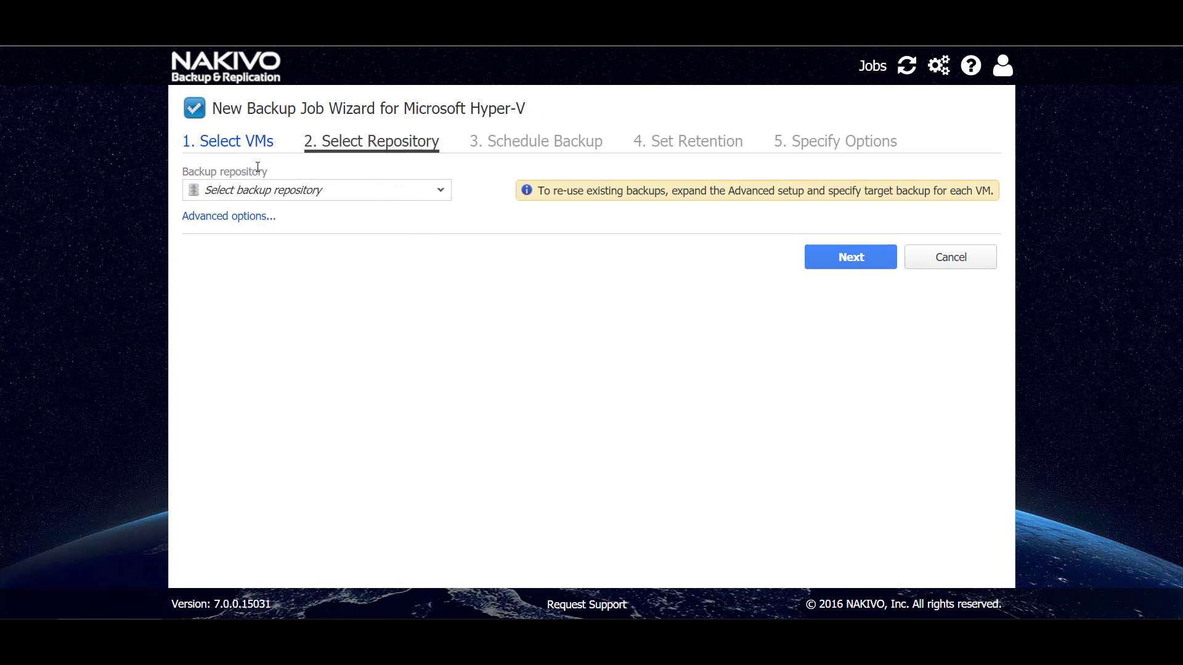
- Store backups in the Main repository, keeping vk_ntfs.vhd, fat_disk.vhdx and all other disks included
left_click(385, 198)
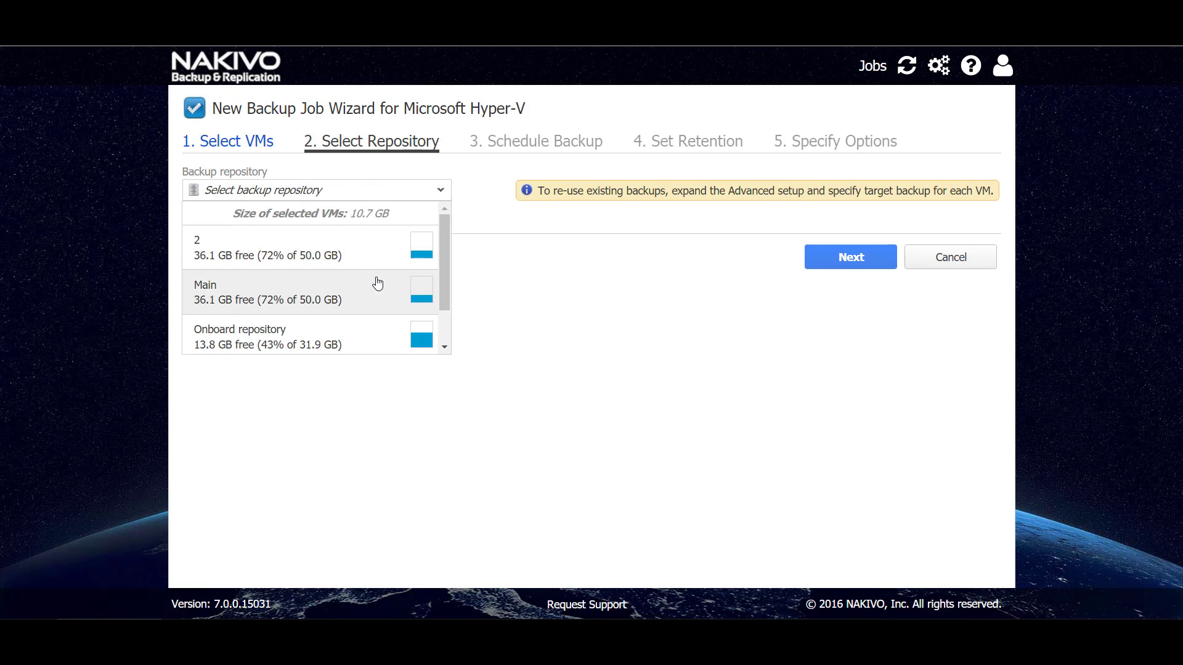
left_click(241, 302)
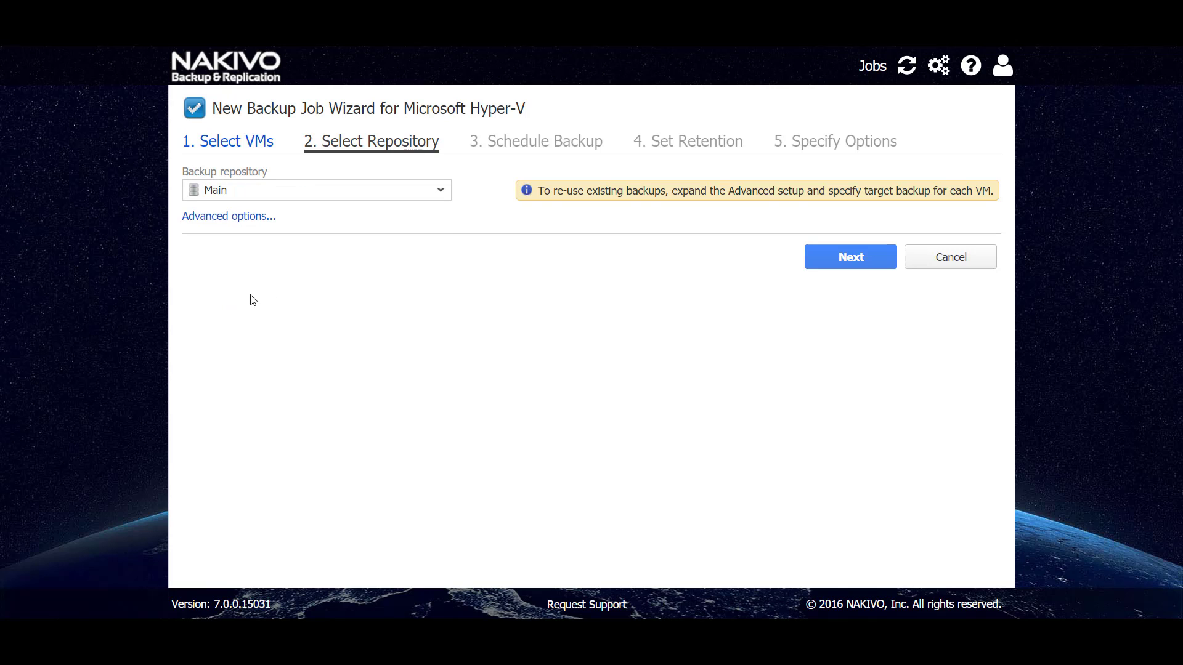
left_click(238, 217)
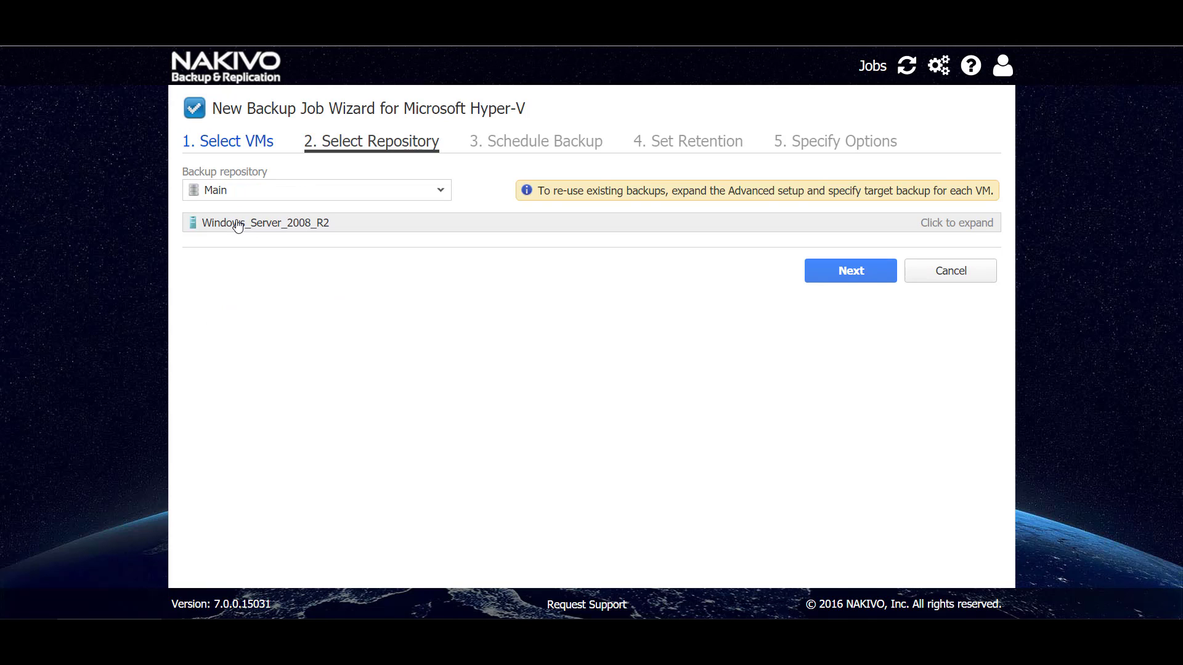
left_click(238, 225)
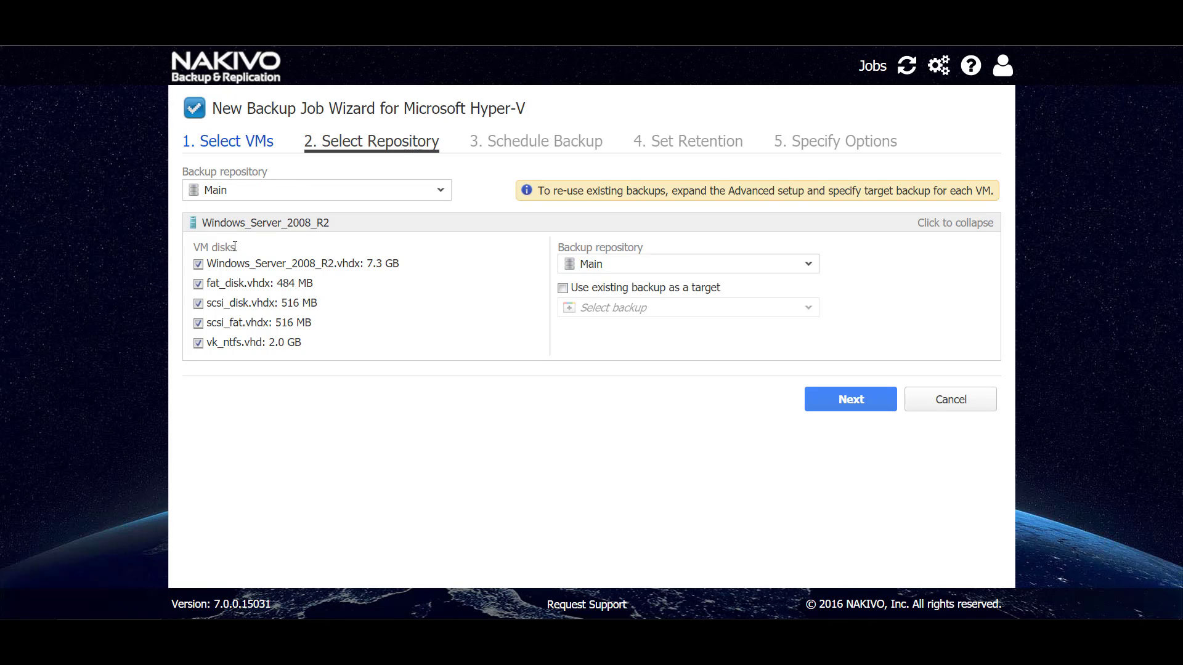
left_click(200, 345)
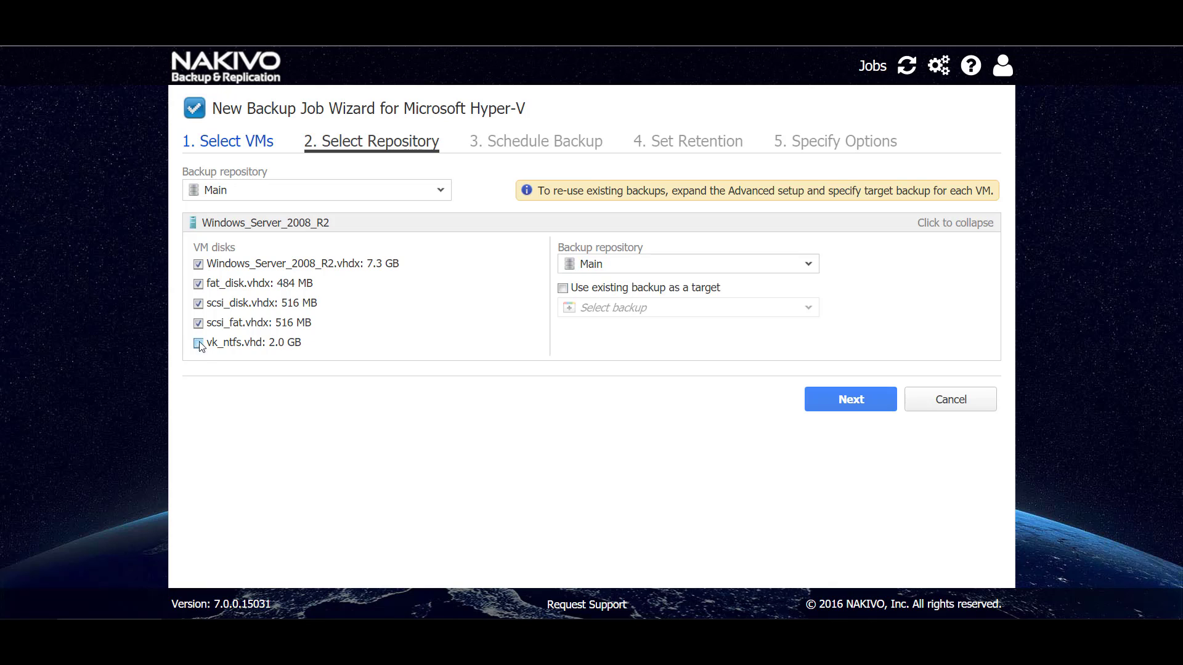
left_click(199, 284)
left_click(198, 344)
left_click(199, 284)
- Try a schedule end time and a monthly schedule on third-week Mondays
left_click(875, 406)
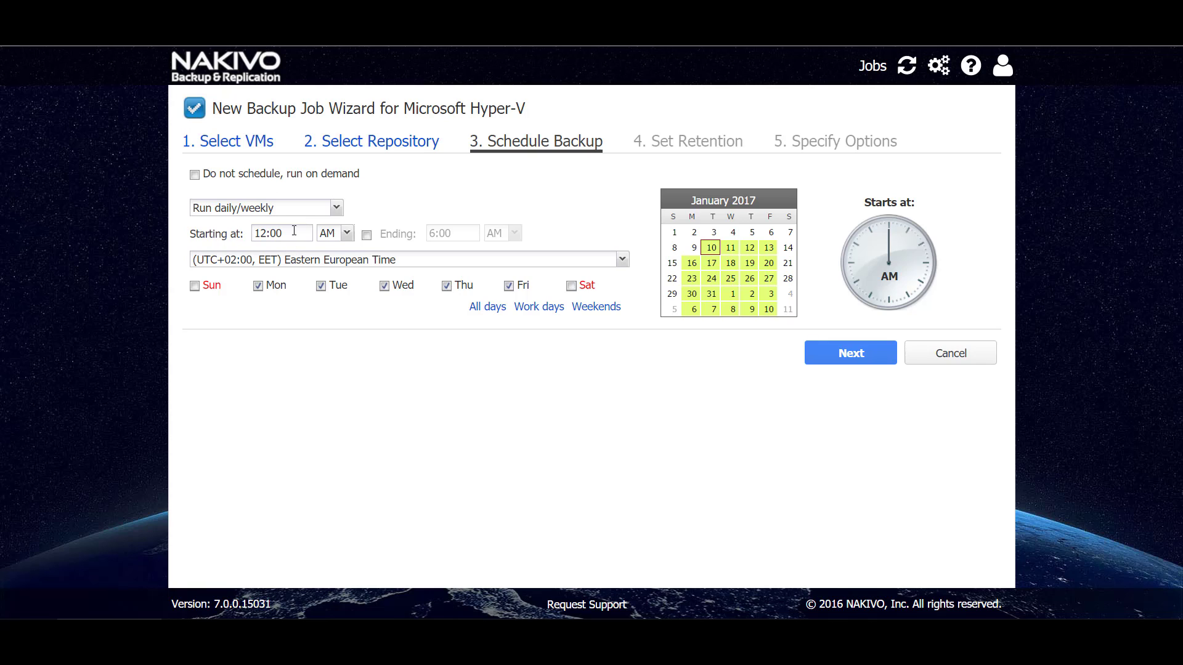
left_click(366, 236)
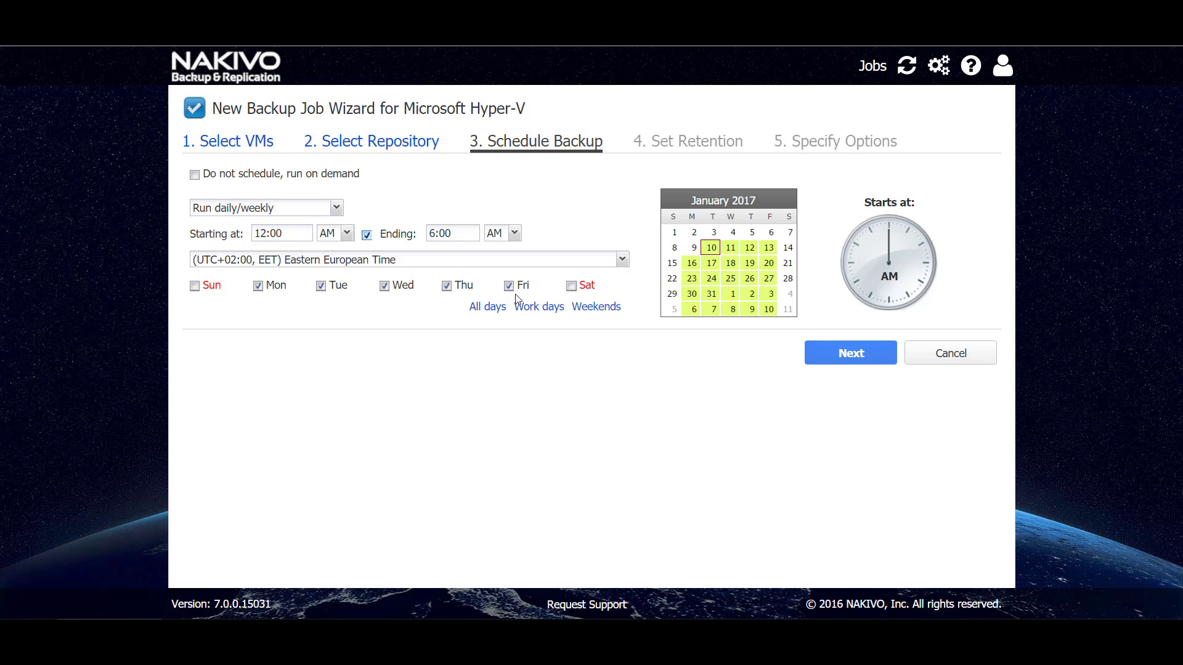
left_click(322, 212)
left_click(311, 241)
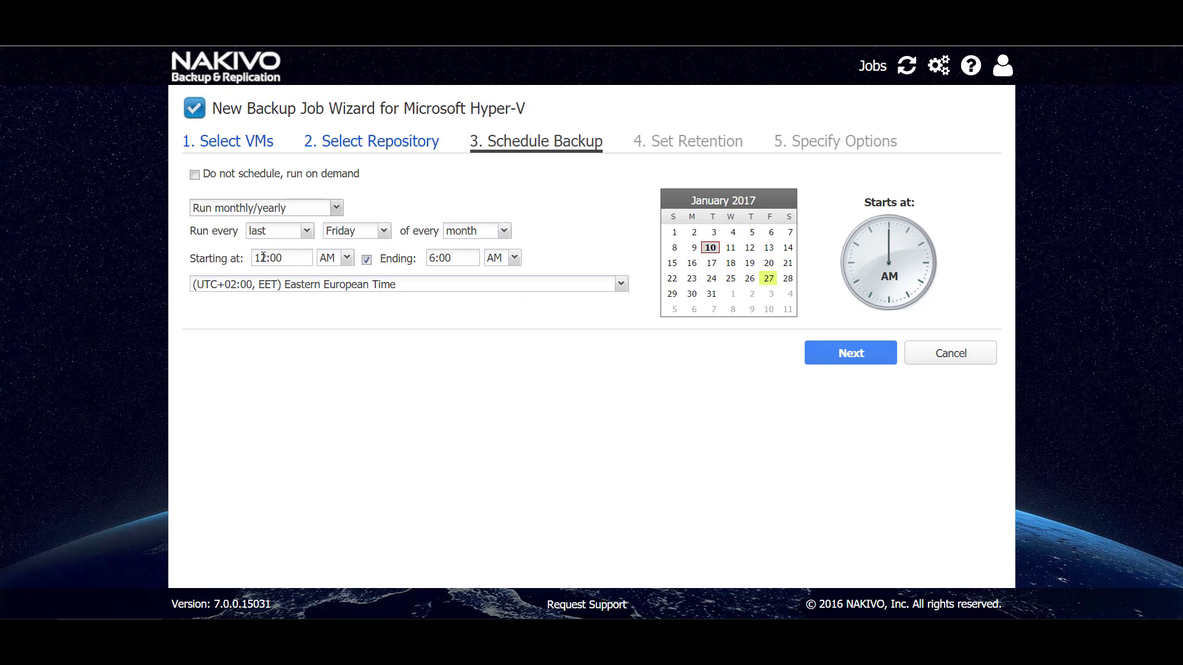
left_click(289, 285)
left_click(353, 231)
left_click(364, 267)
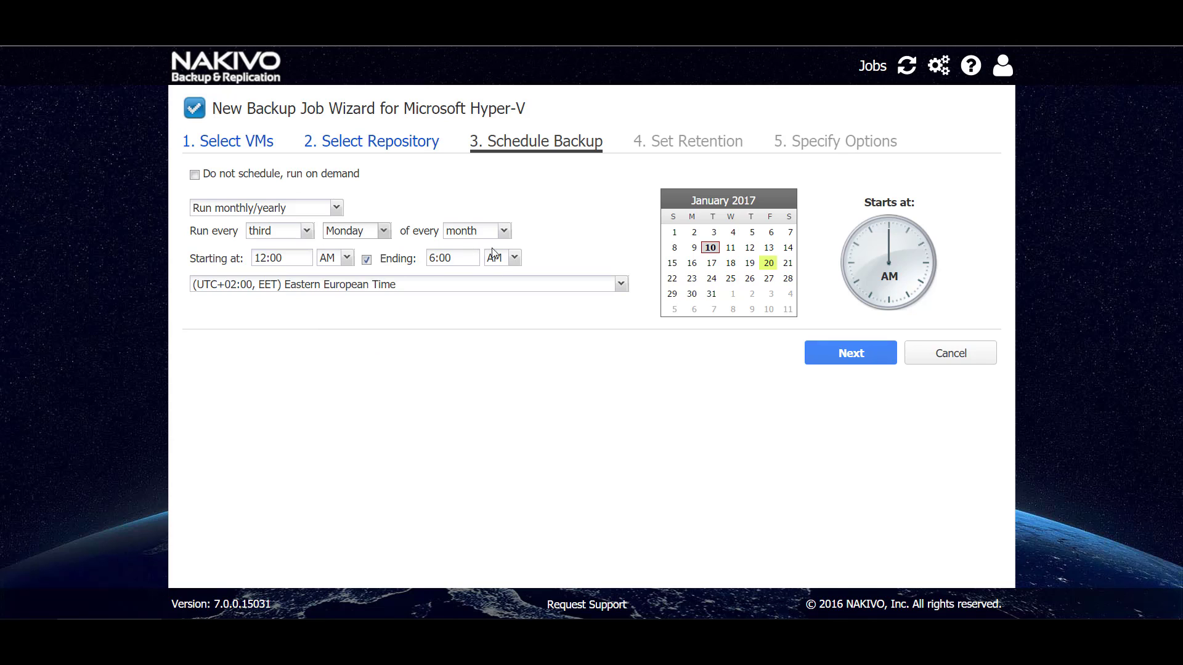
- Try a periodic 5-minute schedule, then set the job to run on demand only
left_click(216, 210)
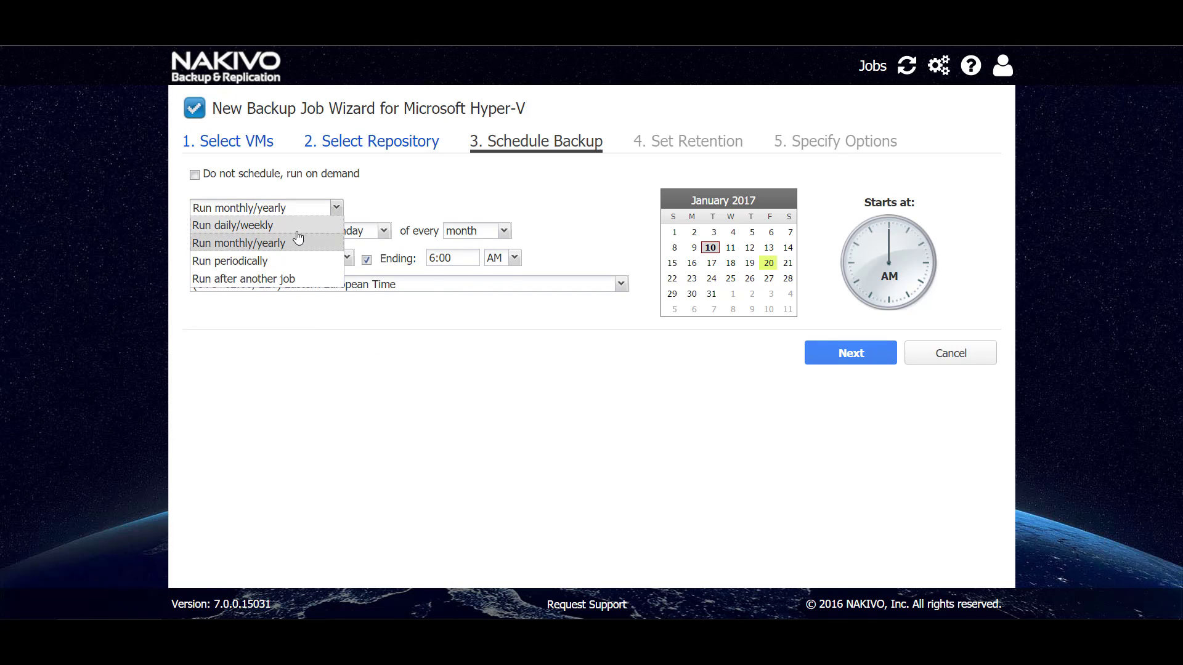
left_click(263, 264)
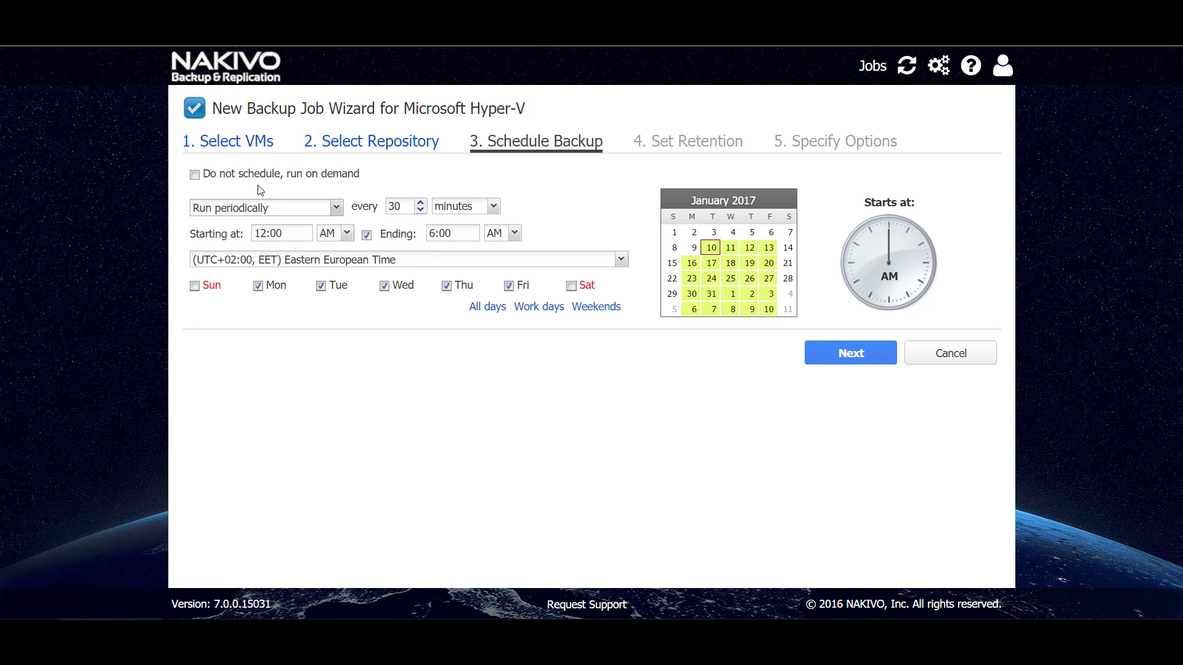
double_click(404, 208)
type("5")
left_click(195, 176)
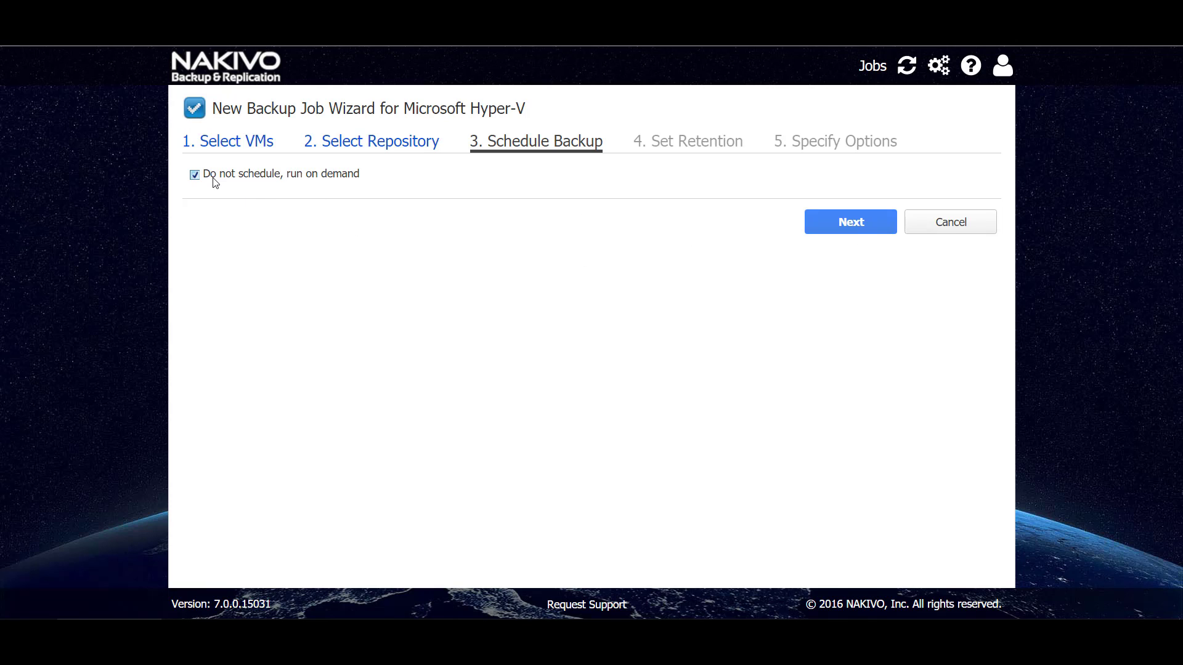
left_click(865, 231)
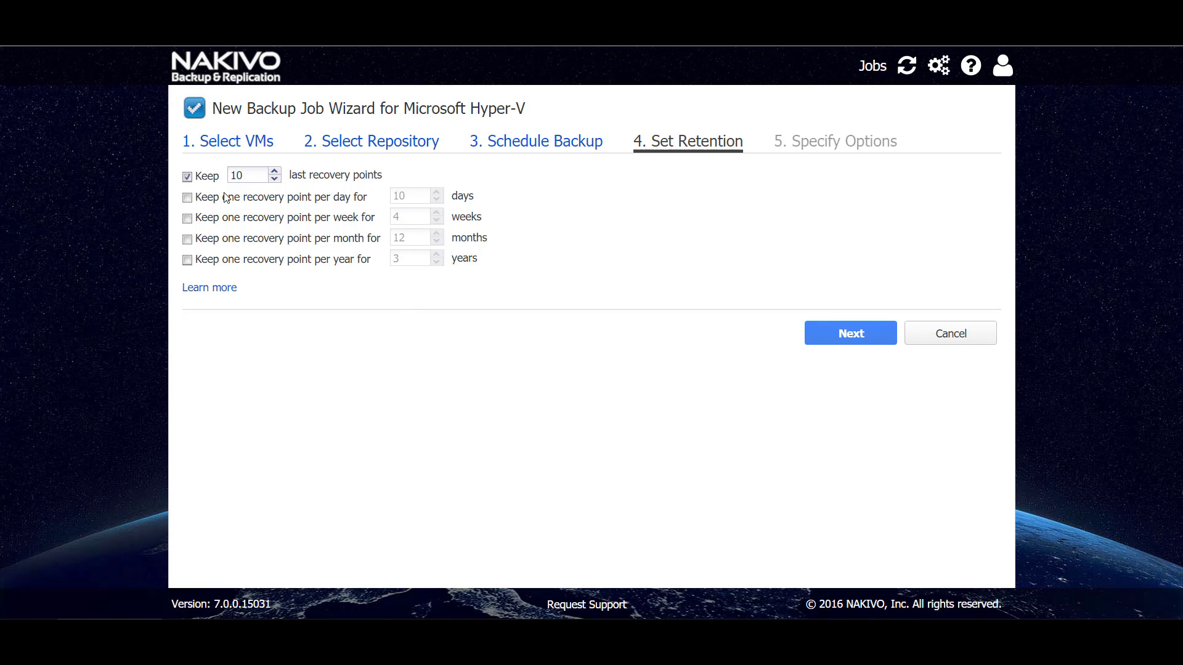
- Keep the last-10 recovery points retention and continue to the job options
left_click(253, 176)
left_click(874, 339)
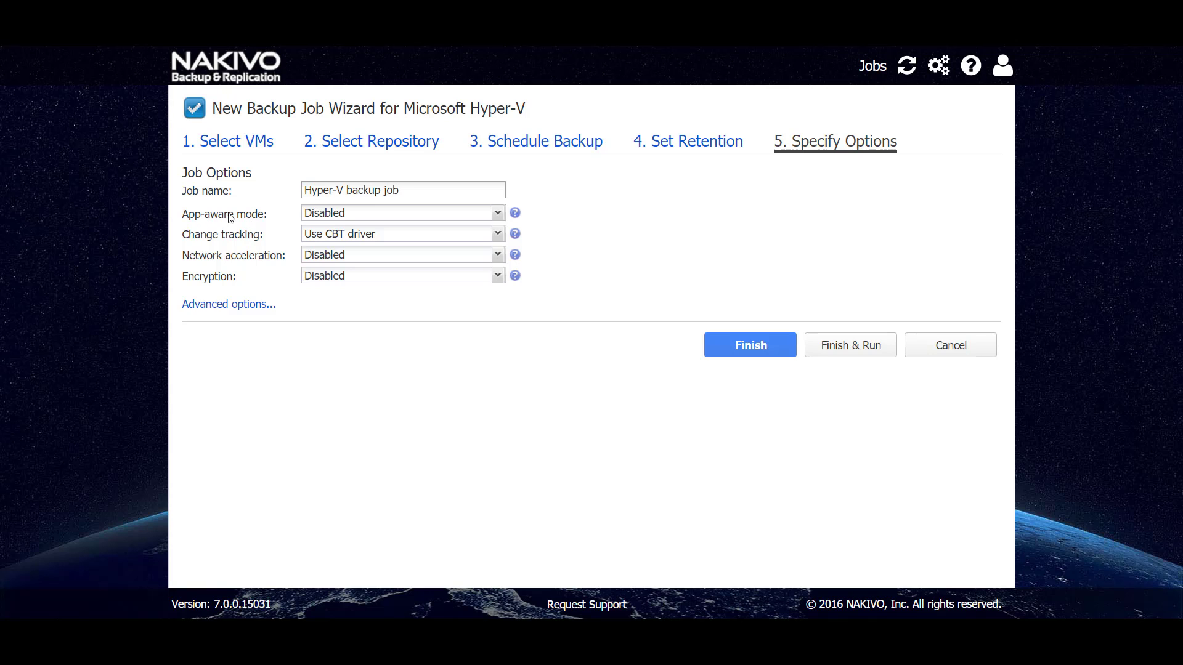
- Enable app-aware mode (fail on error) for Windows Server 2008 R2 with administrator credentials, then finish
left_click(385, 216)
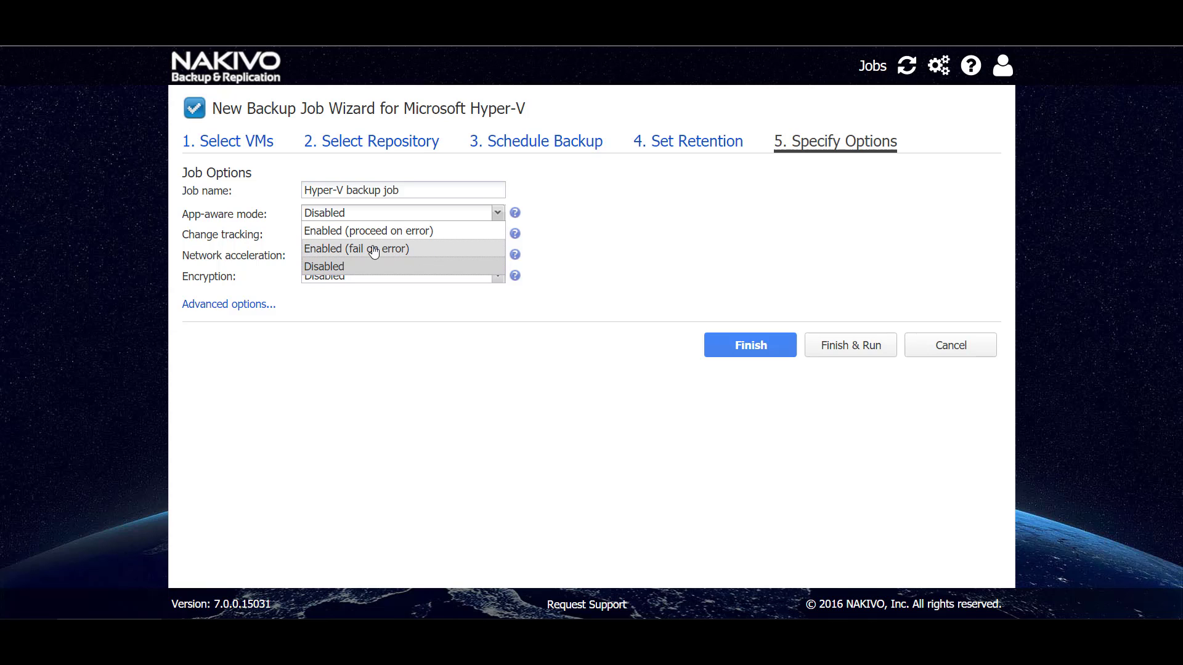
left_click(437, 255)
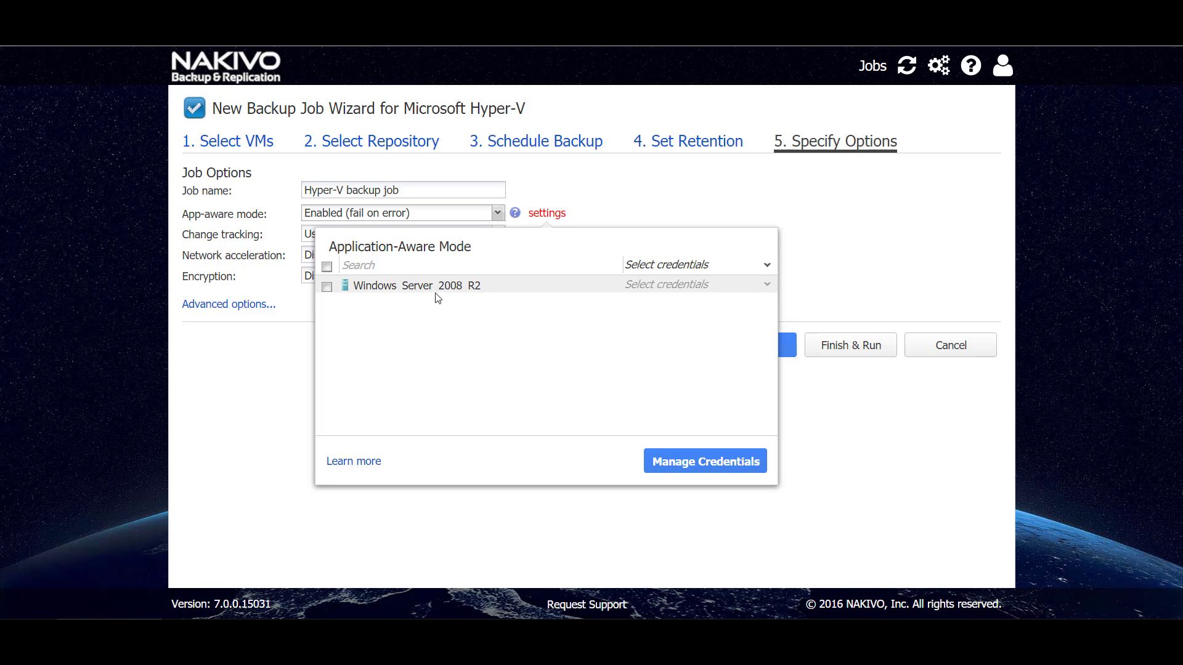
left_click(327, 287)
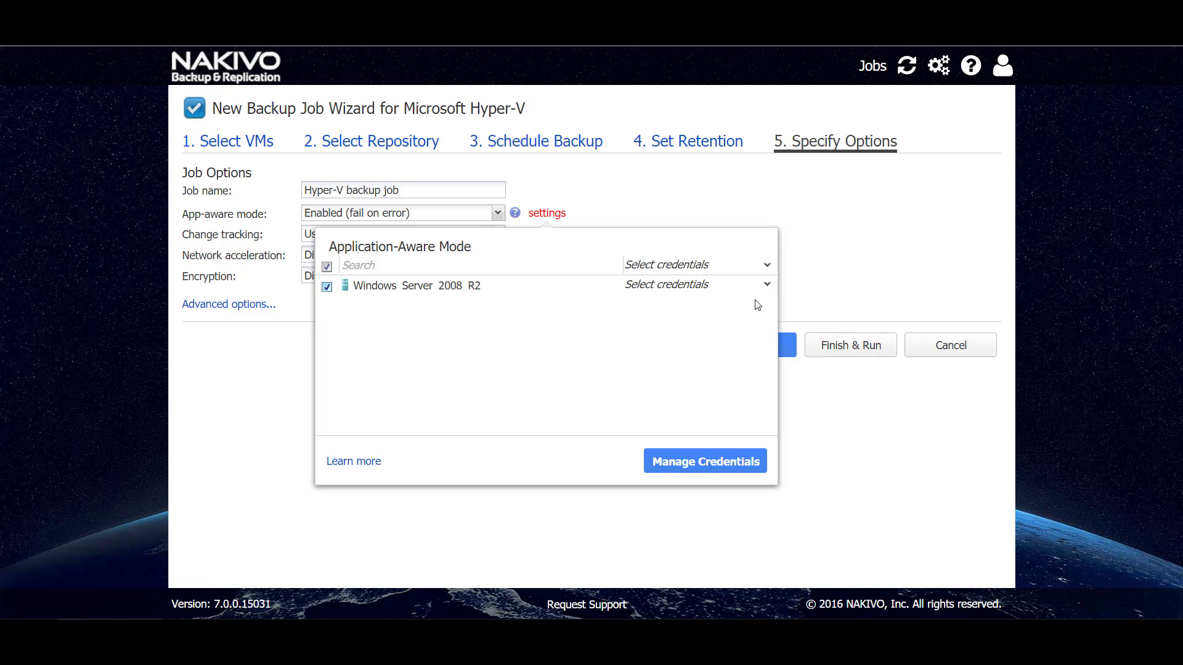
left_click(734, 287)
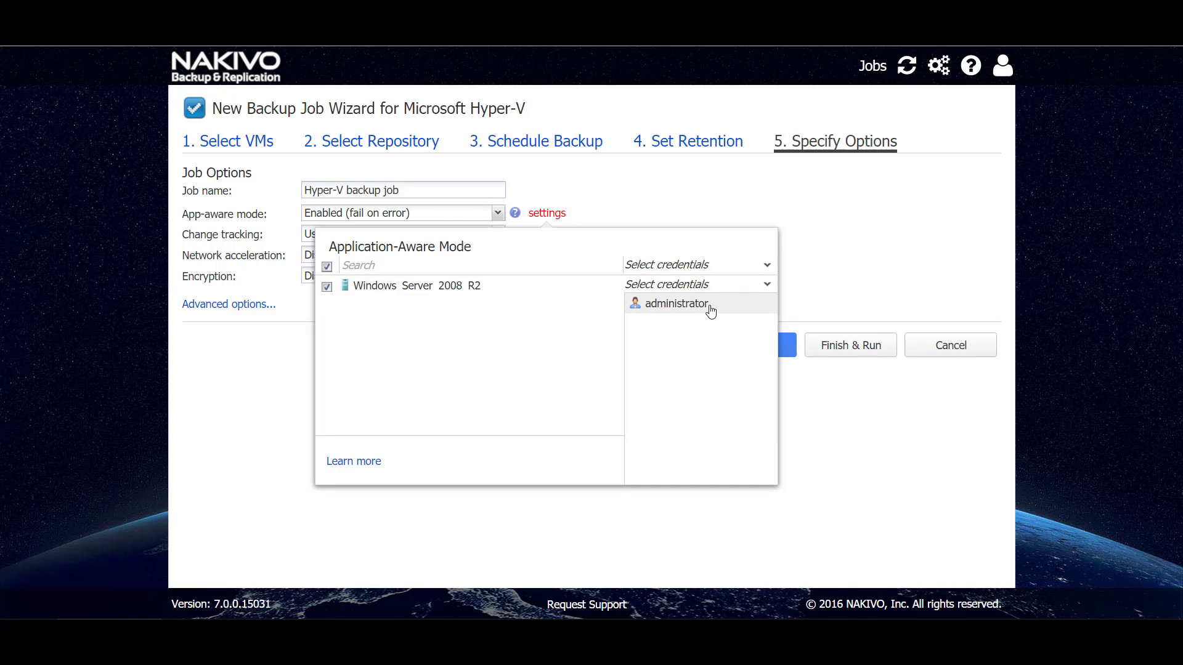
left_click(710, 310)
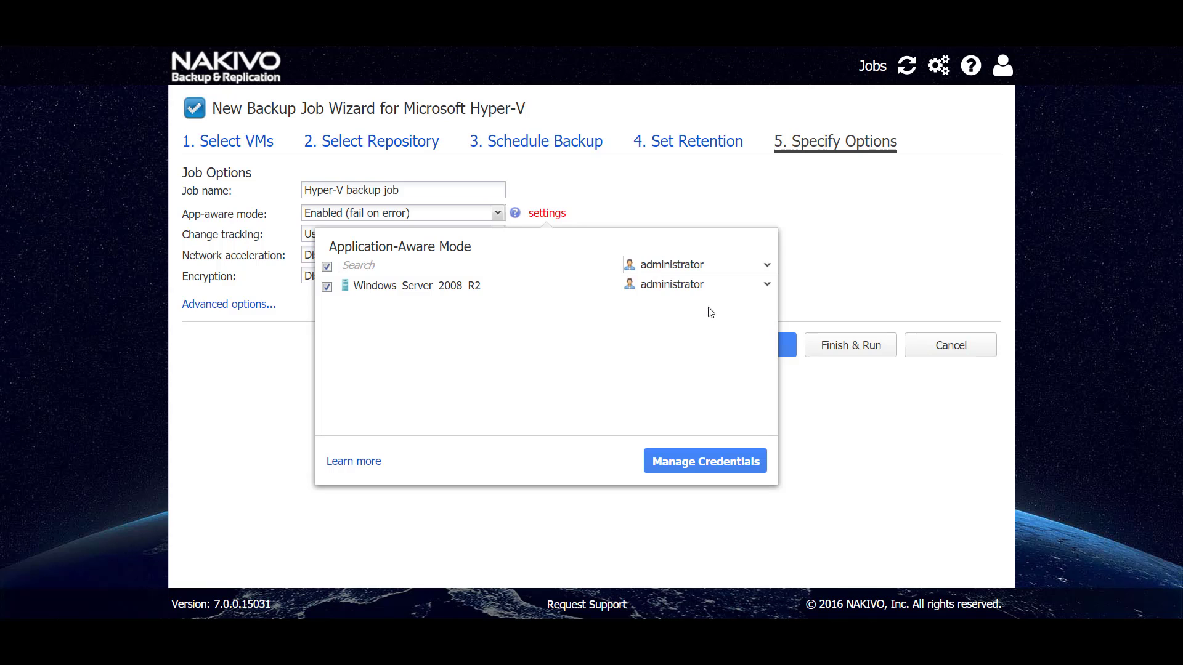
left_click(889, 441)
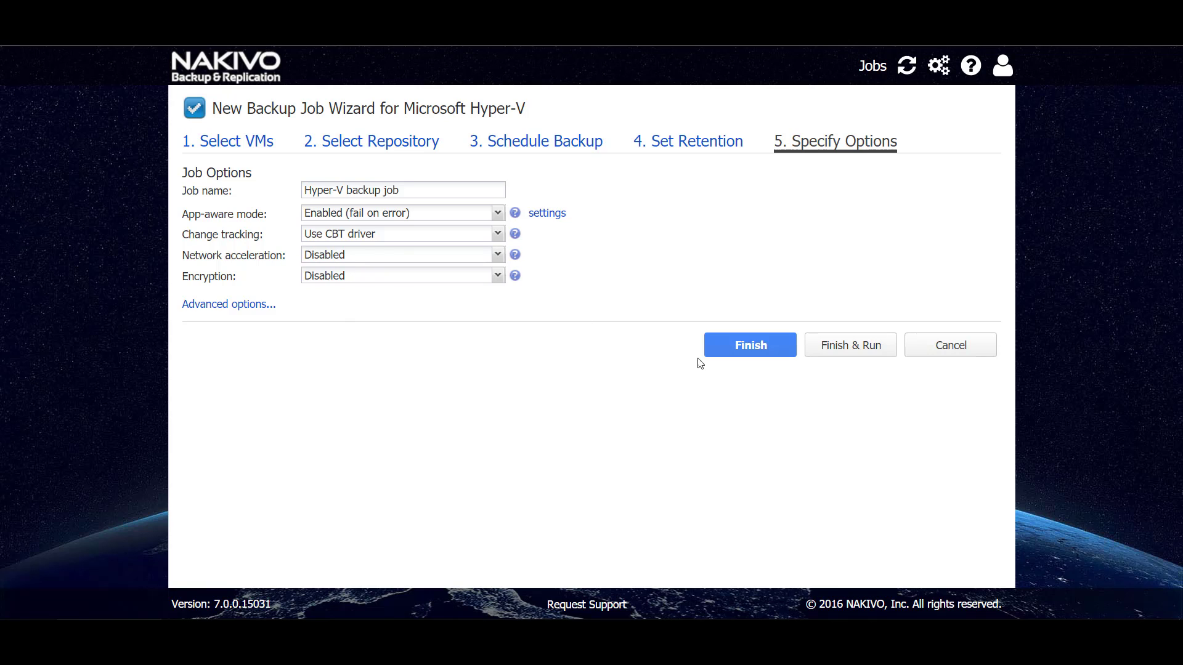
left_click(740, 356)
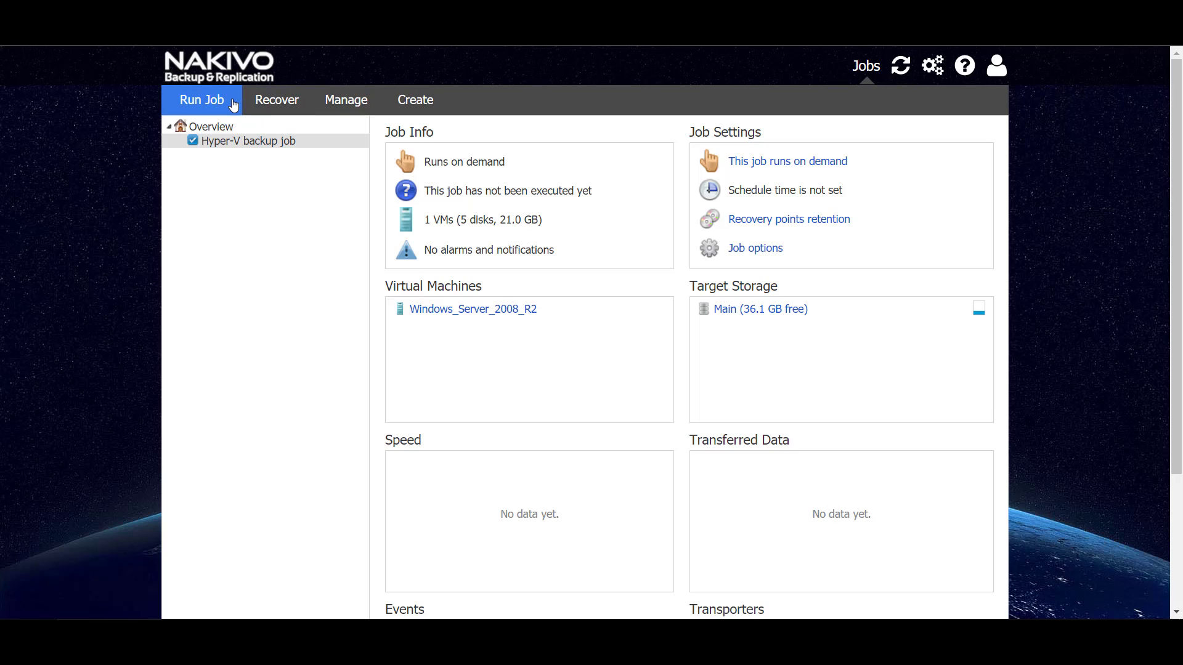
- Run the Hyper-V backup job now, confirming in the 'Run this job?' popover
left_click(233, 106)
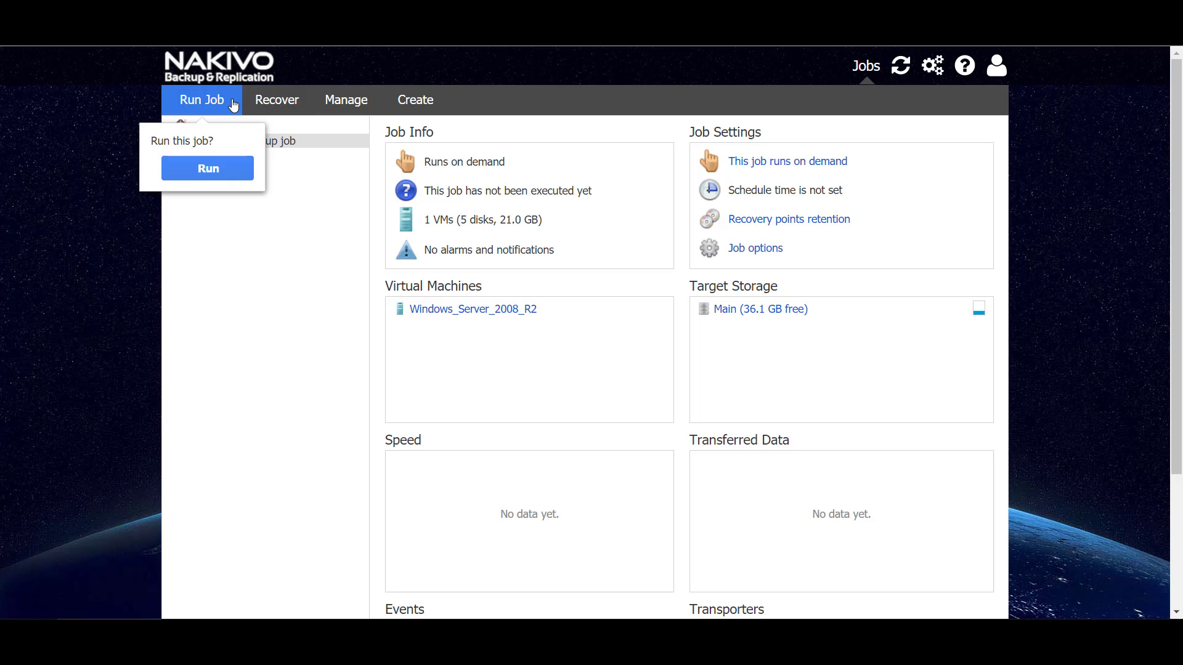
left_click(210, 170)
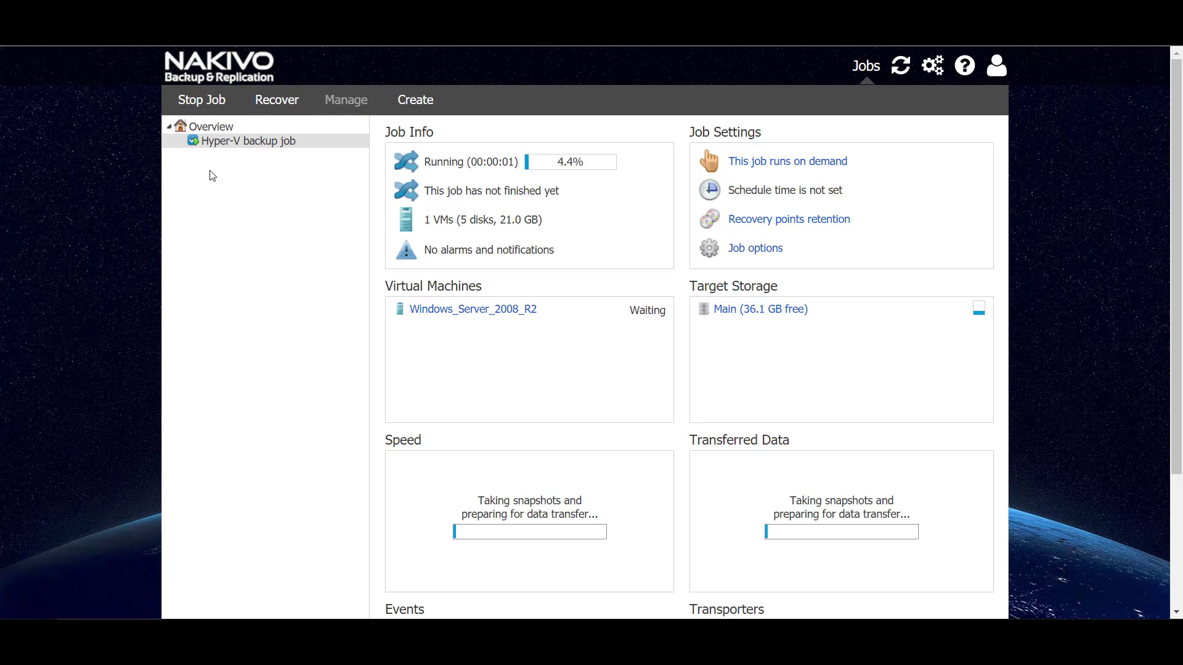